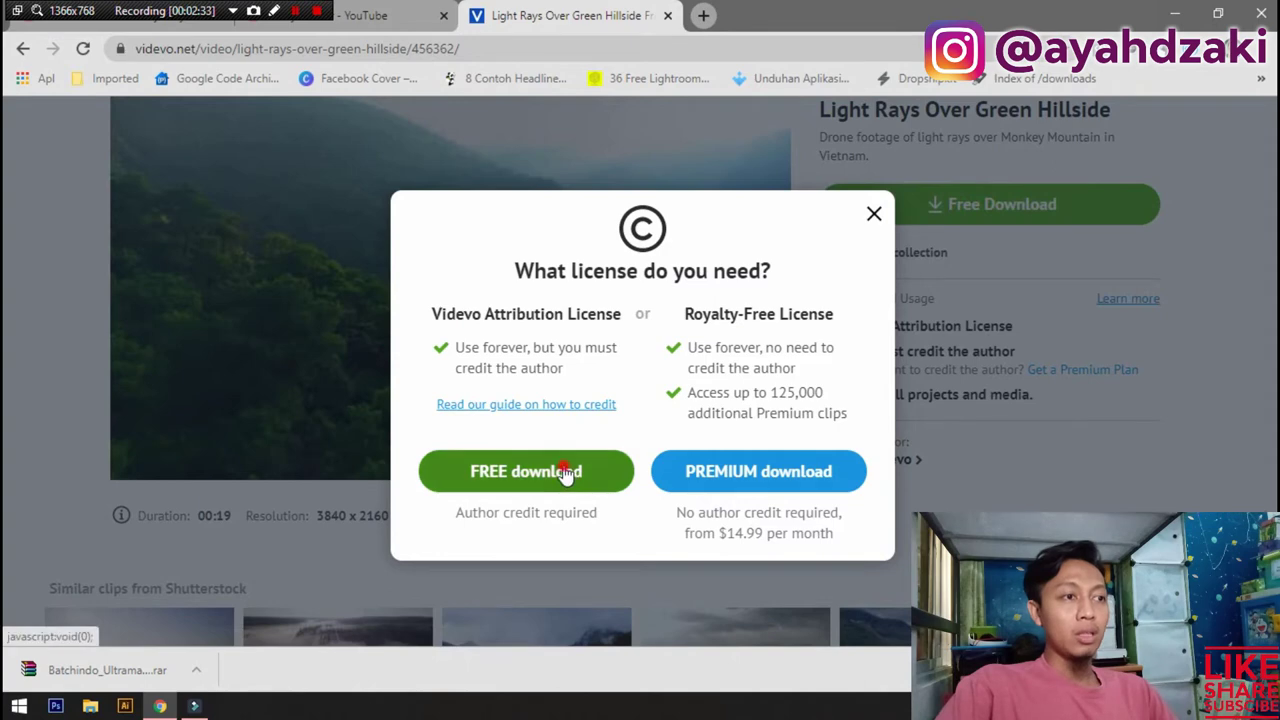
# Download the Light Rays Over Green Hillside clip under the free license and open the channel's Audio Library through YouTube Studio.
pyautogui.click(819, 215)
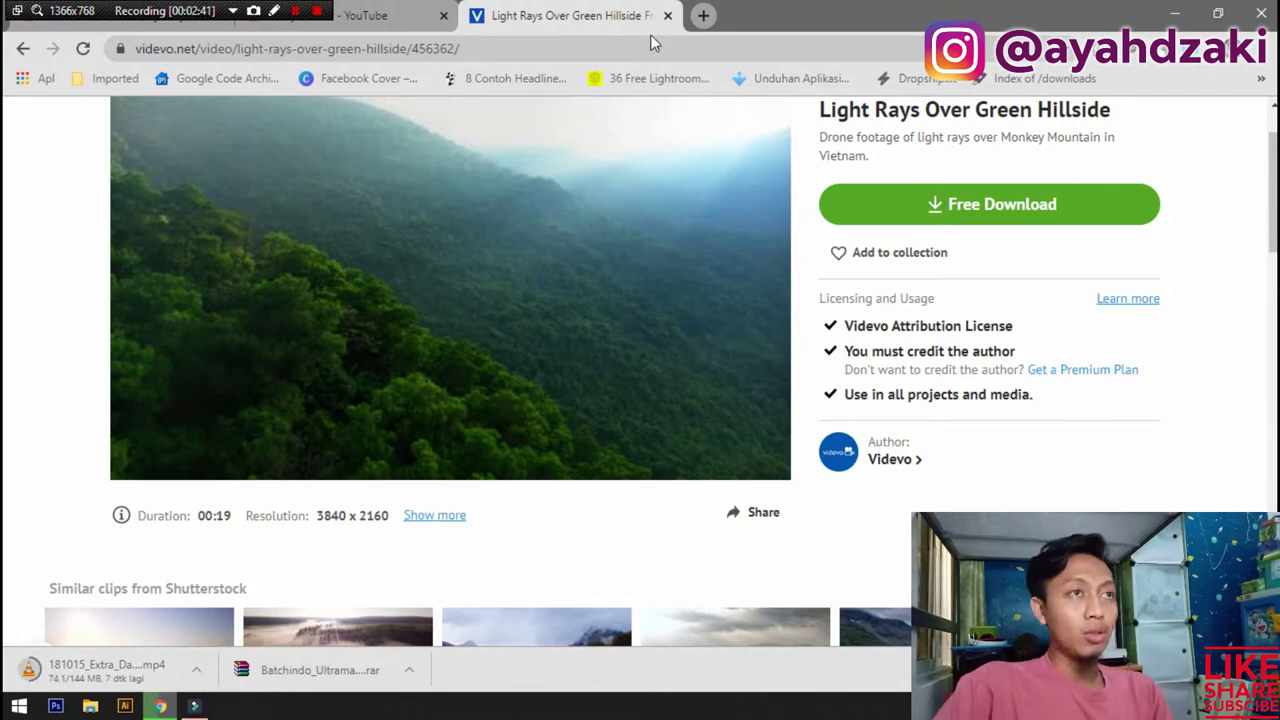
pyautogui.click(366, 15)
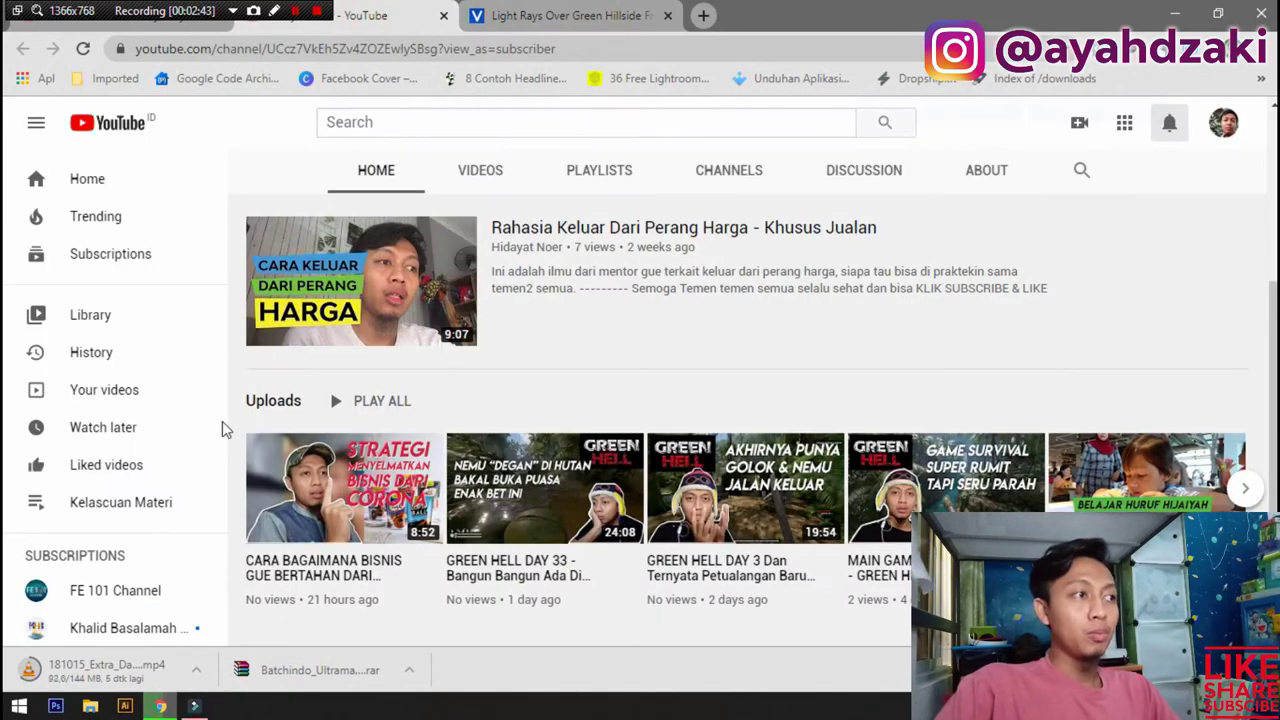
pyautogui.scroll(-1, 138, 375)
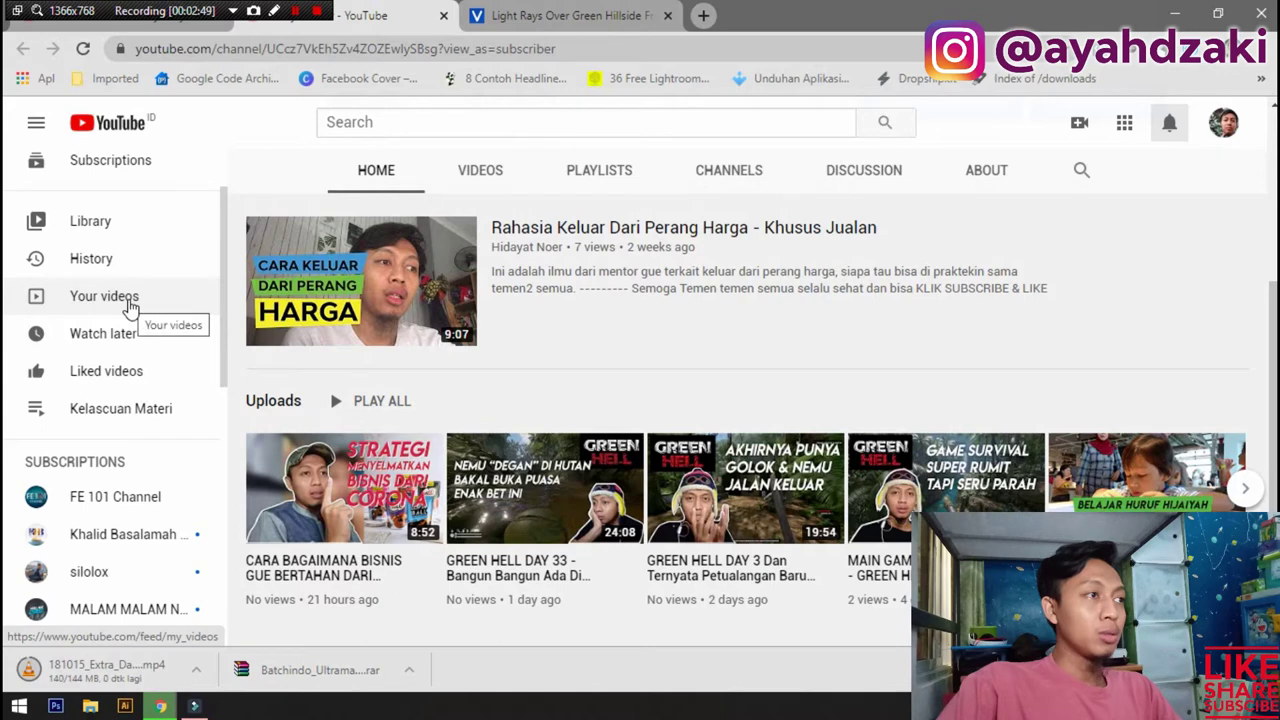
pyautogui.scroll(3, 1063, 251)
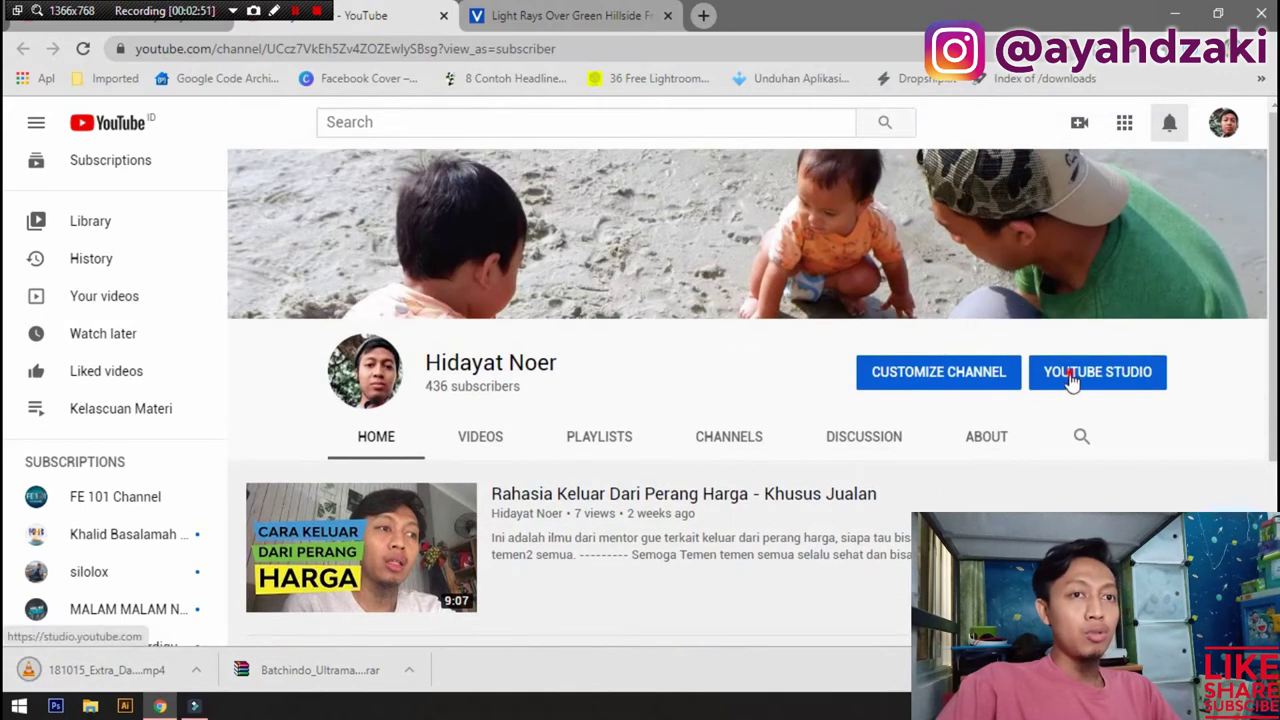
pyautogui.click(1071, 379)
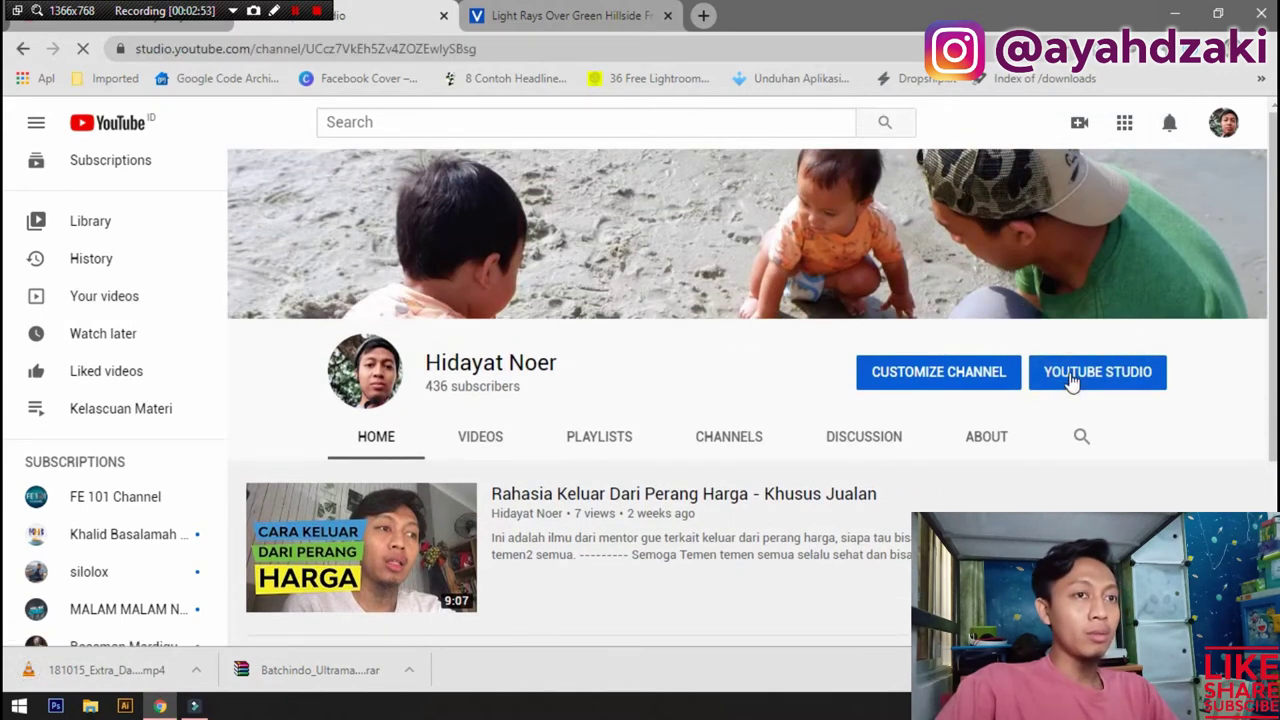
pyautogui.scroll(-2, 160, 420)
pyautogui.scroll(-1, 145, 465)
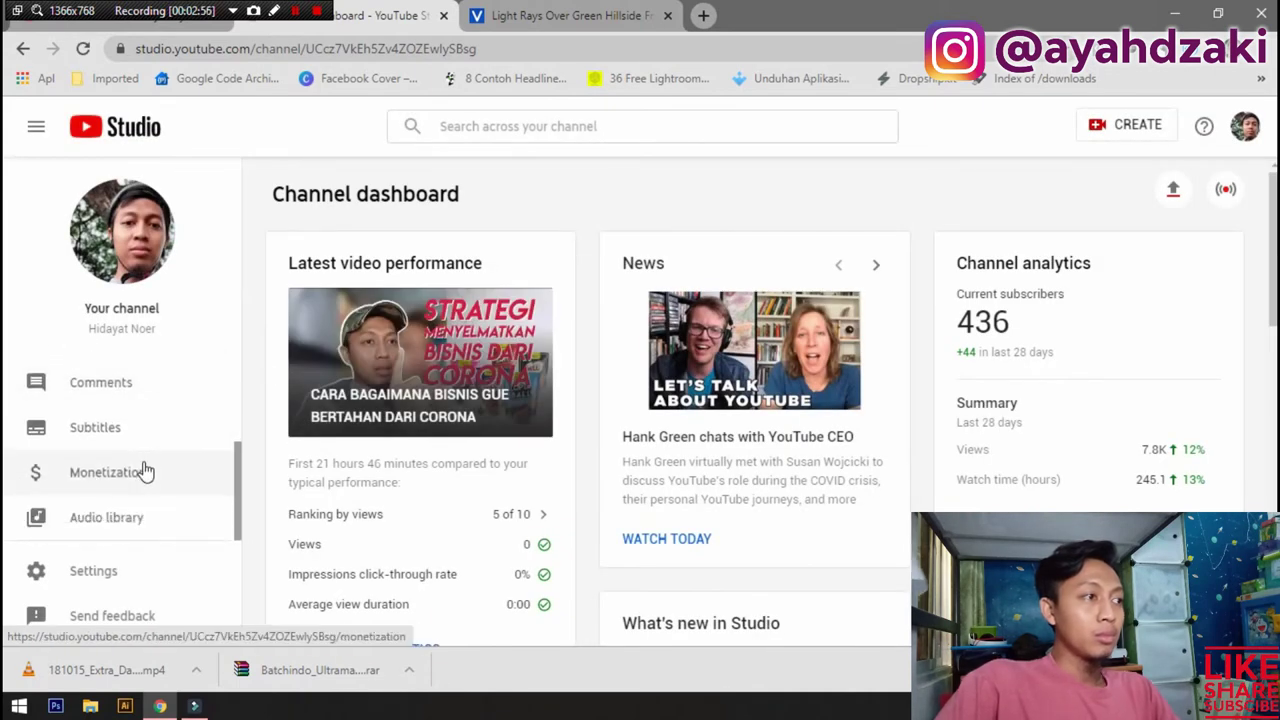
pyautogui.click(110, 515)
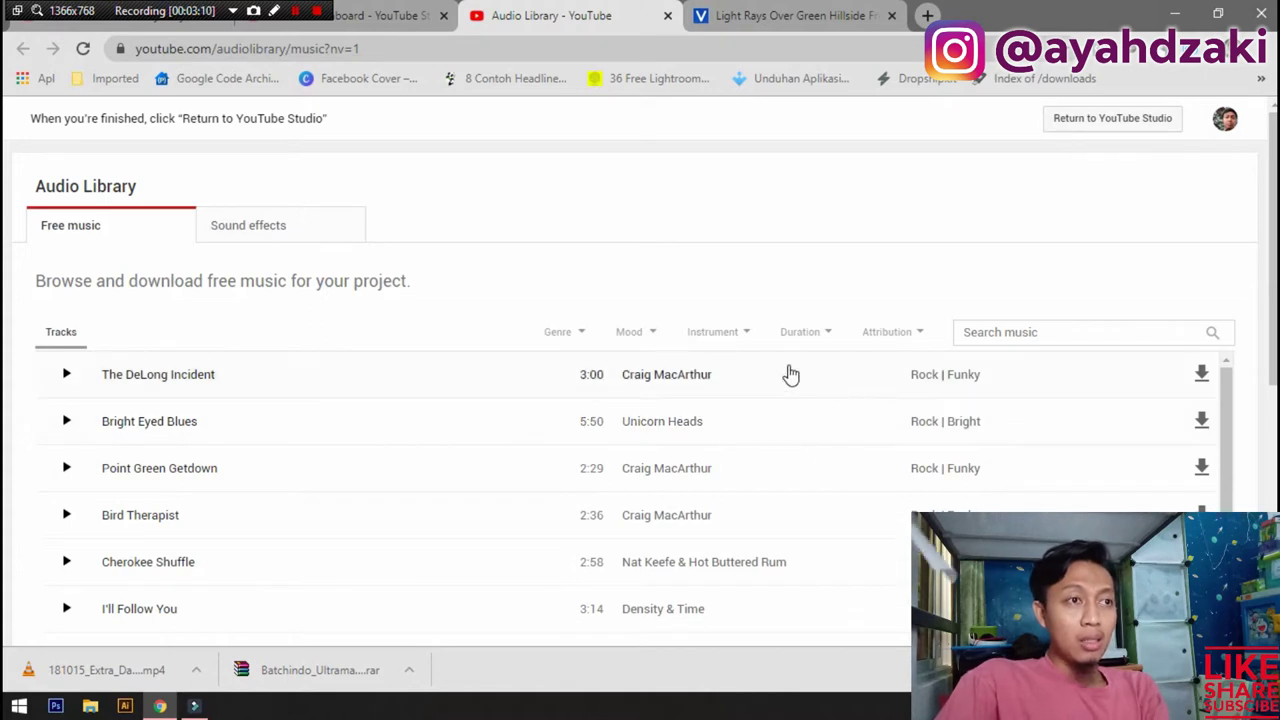
# Filter the free music by the Calm mood, download the Birds in Flight track and stop its preview.
pyautogui.click(648, 331)
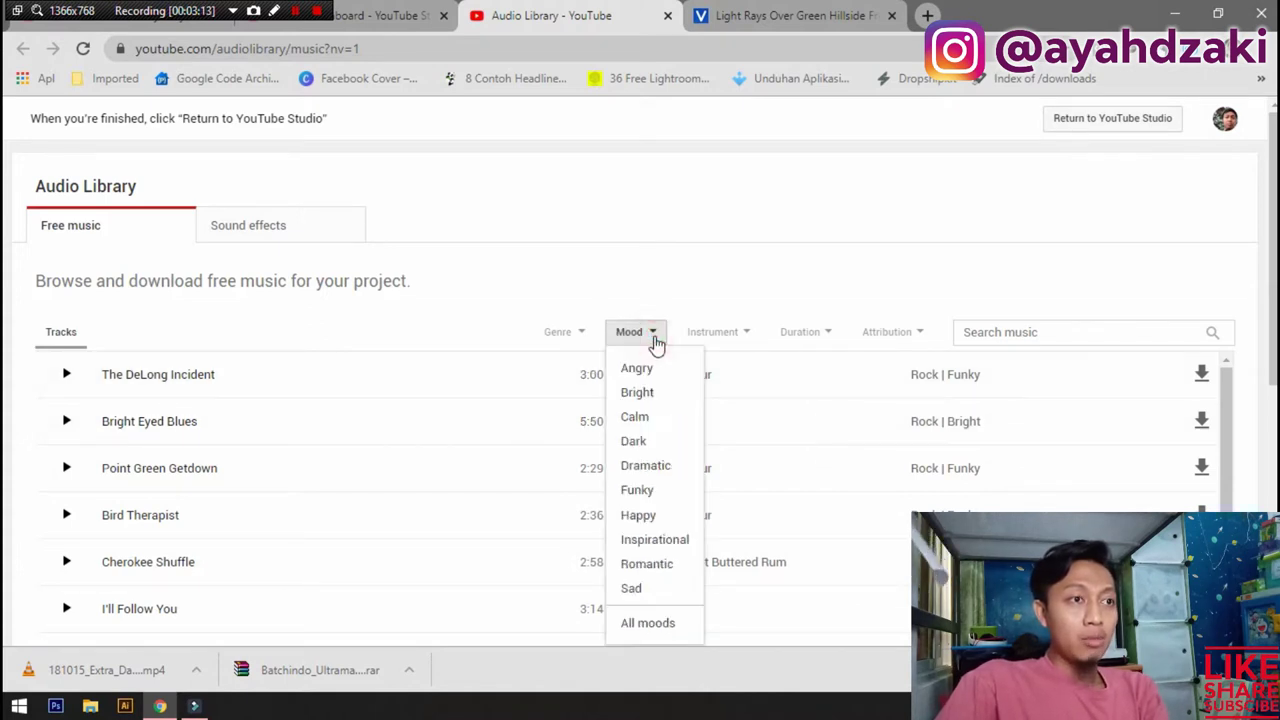
pyautogui.click(663, 418)
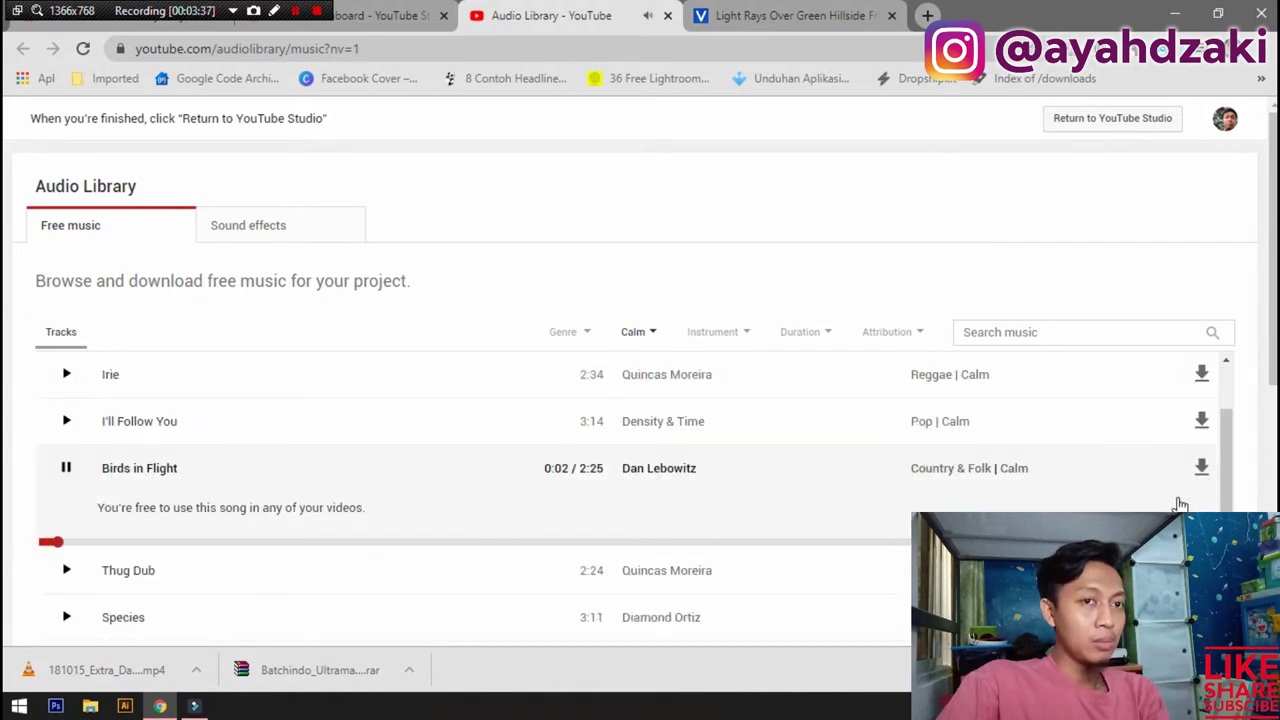
pyautogui.click(1202, 468)
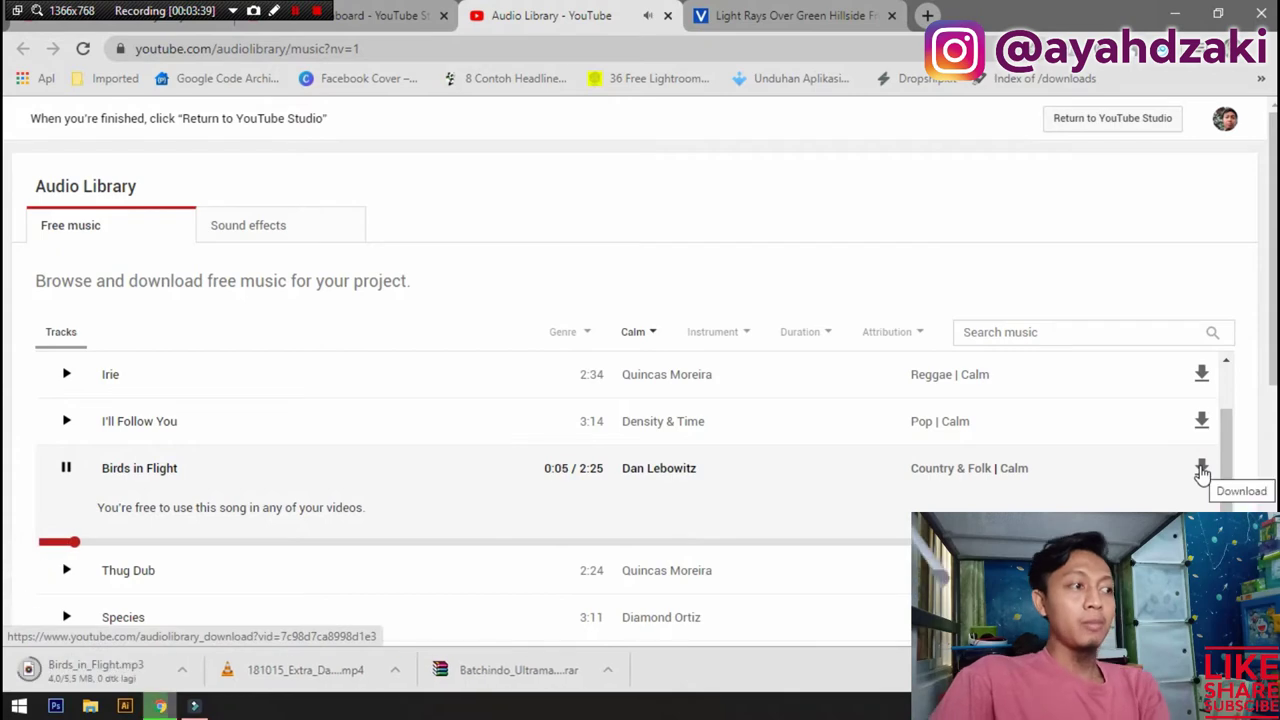
pyautogui.click(66, 467)
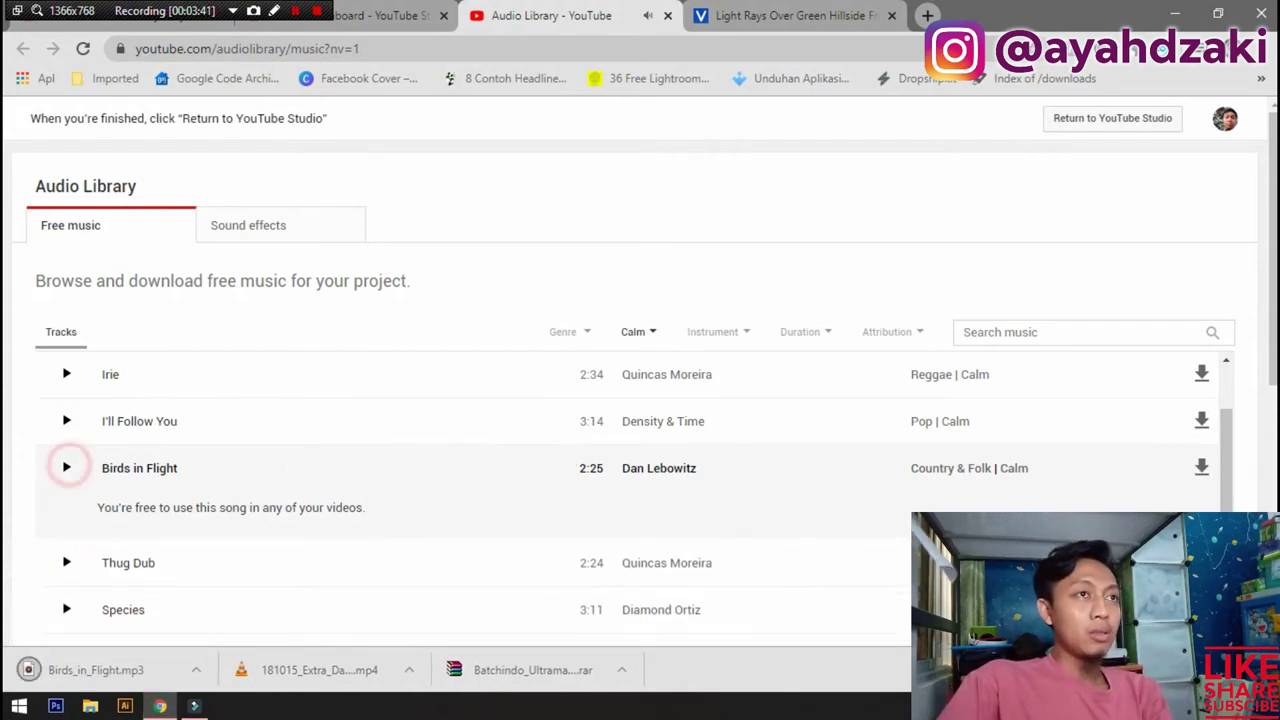
# Switch to Filmora and import the video 181015_Extra_DanangDrone_004 from the Downloads folder into the media album.
pyautogui.click(820, 25)
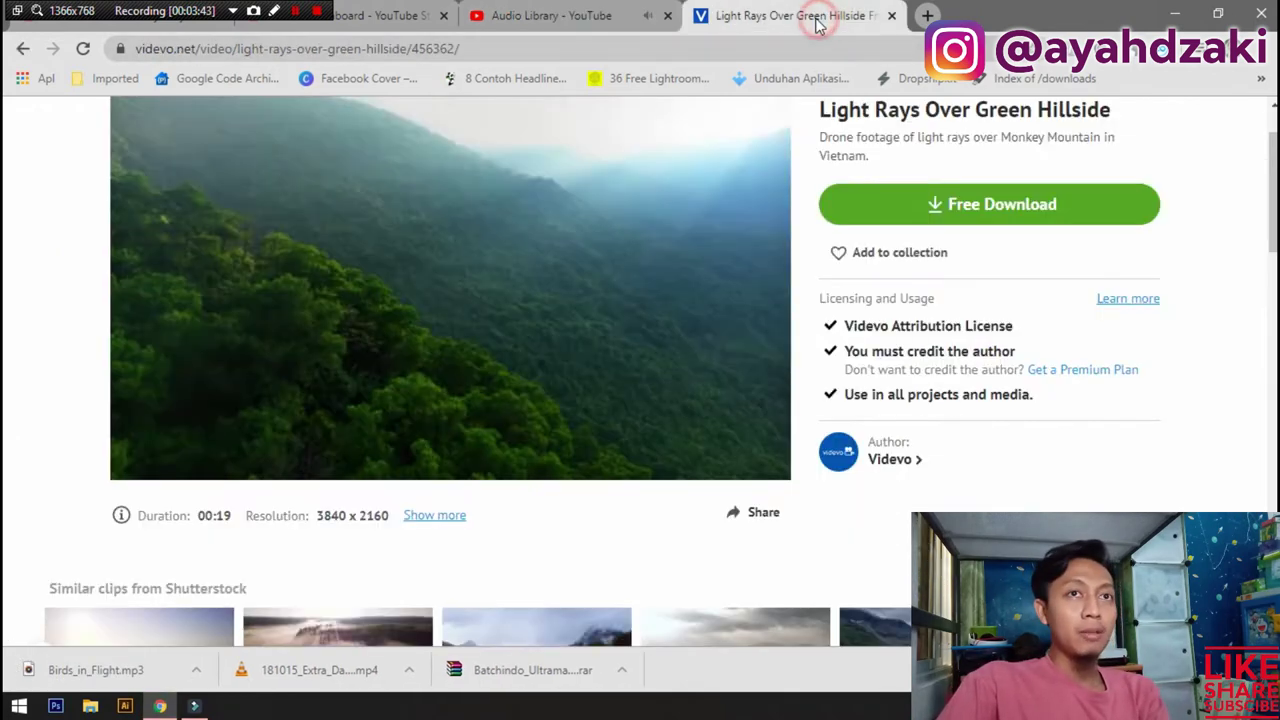
pyautogui.click(1177, 14)
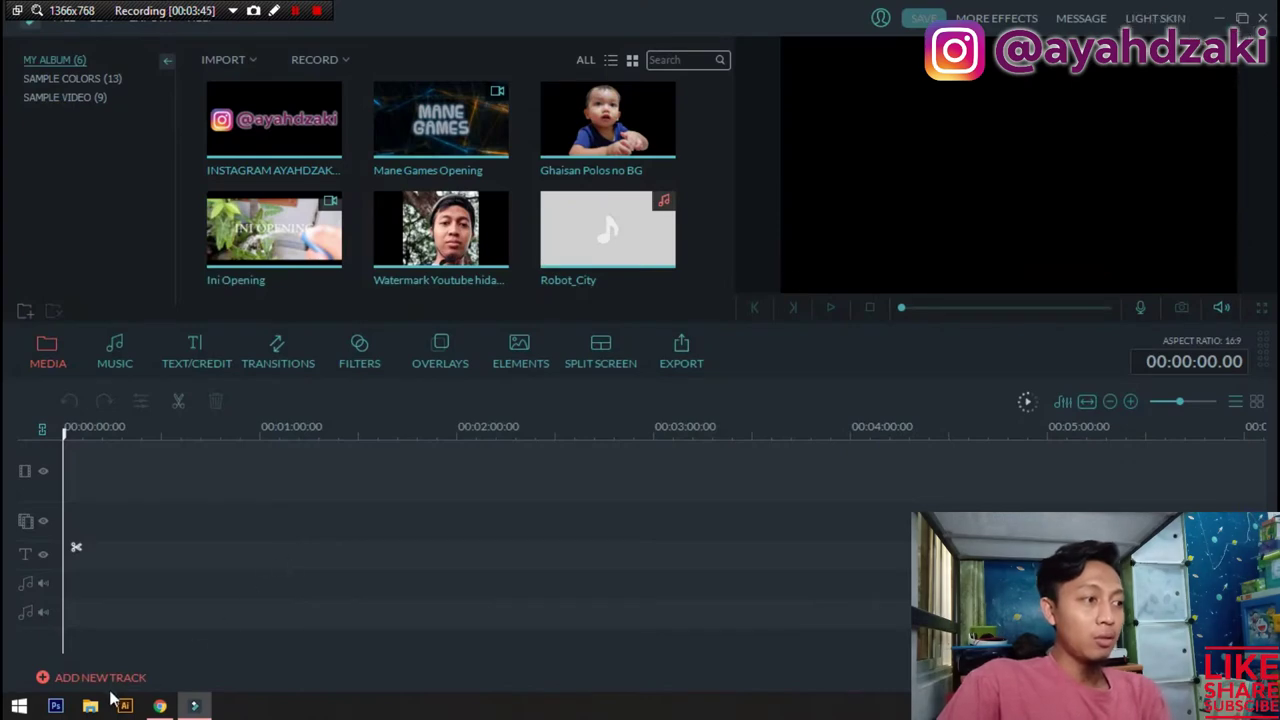
pyautogui.click(90, 706)
pyautogui.click(130, 246)
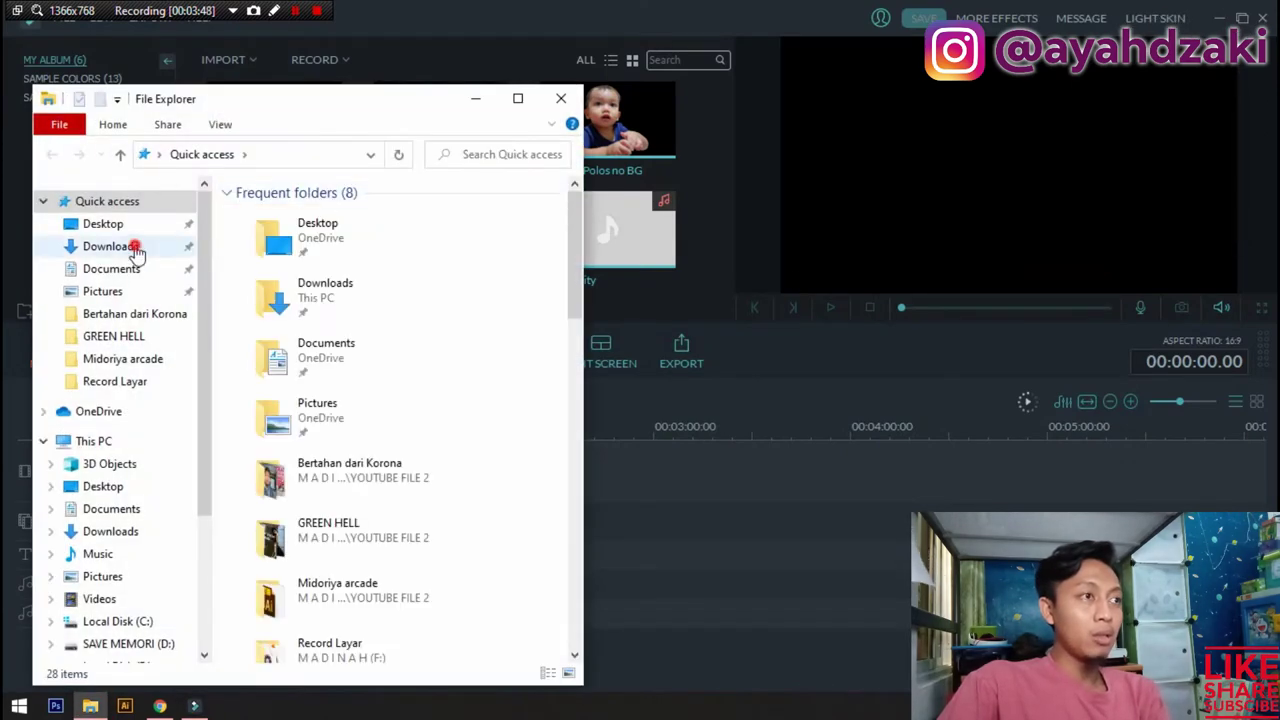
pyautogui.moveTo(394, 120); pyautogui.dragTo(848, 130)
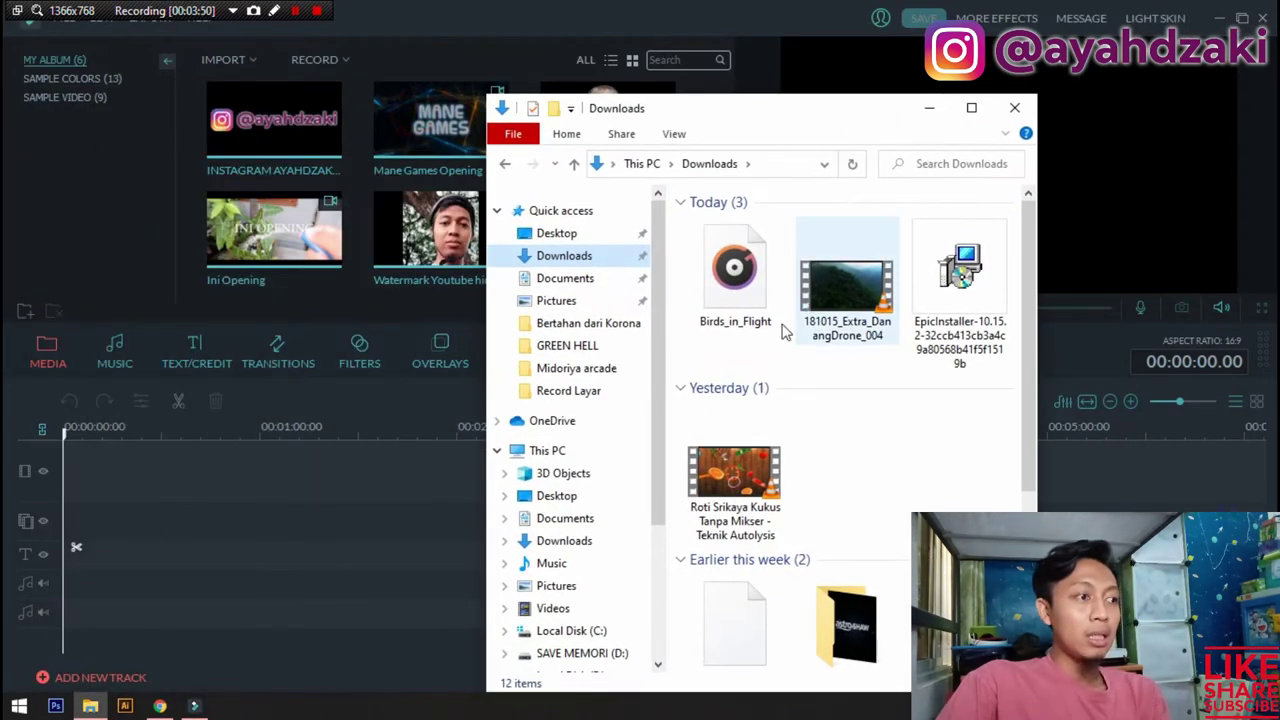
pyautogui.moveTo(800, 340); pyautogui.dragTo(361, 391)
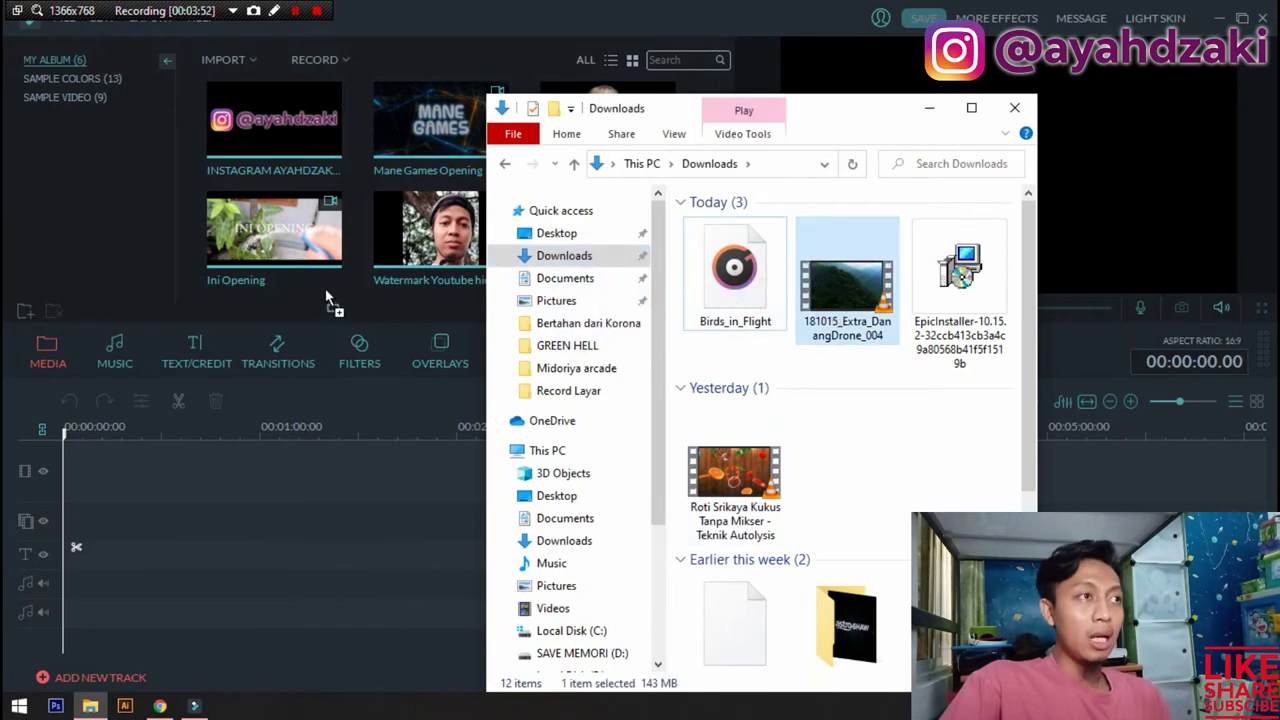
pyautogui.moveTo(327, 298); pyautogui.dragTo(335, 304)
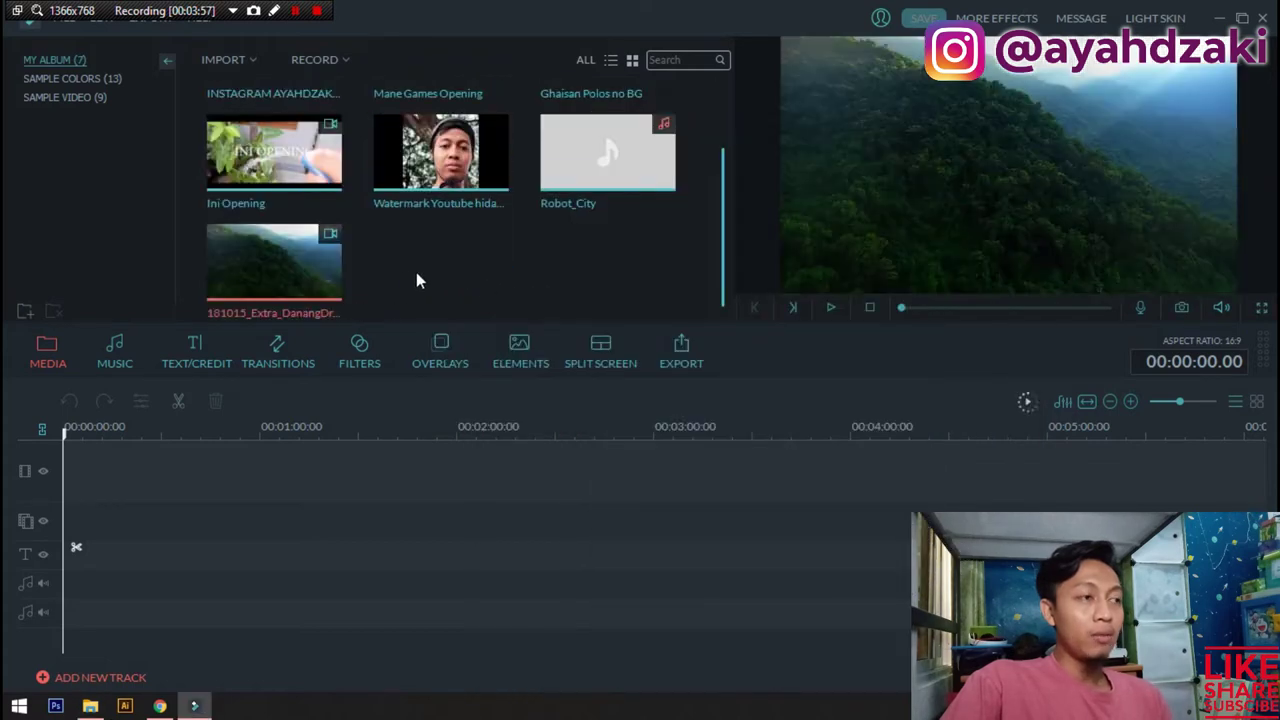
# Place the drone clip at the start of the video track and the Robot_City music on the first audio track.
pyautogui.moveTo(167, 513); pyautogui.dragTo(97, 467)
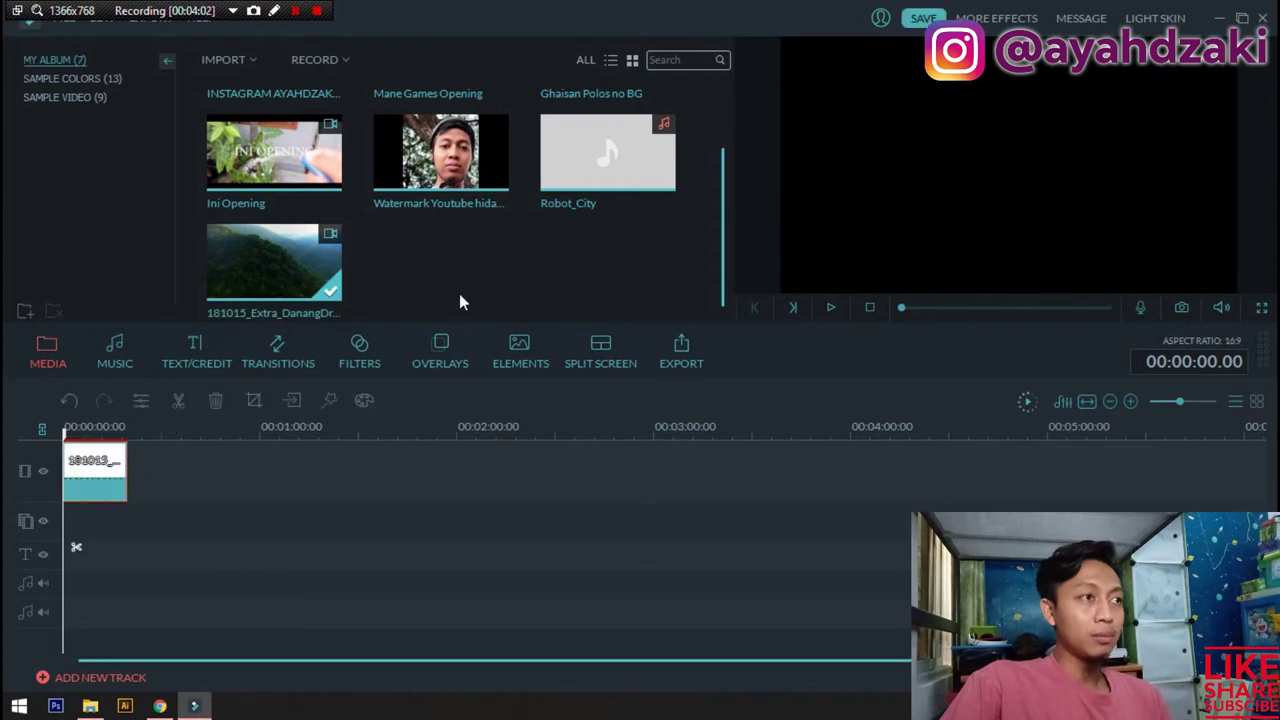
pyautogui.moveTo(631, 178)
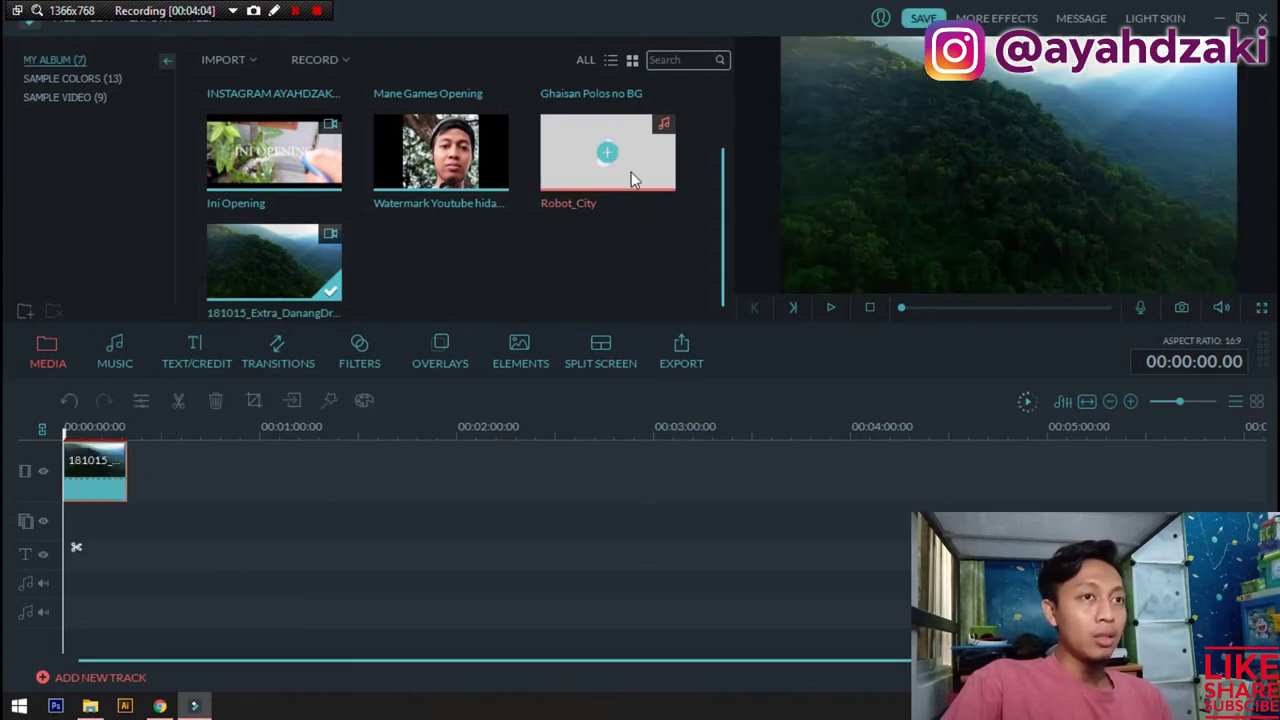
pyautogui.moveTo(619, 212); pyautogui.dragTo(110, 555)
# Split the Robot_City music at 00:00:18.21, near the end of the video clip, and delete the remaining part.
pyautogui.moveTo(64, 436)
pyautogui.mouseDown()
pyautogui.moveTo(120, 437)
pyautogui.moveTo(131, 449)
pyautogui.moveTo(114, 450)
pyautogui.moveTo(128, 450)
pyautogui.mouseUp()
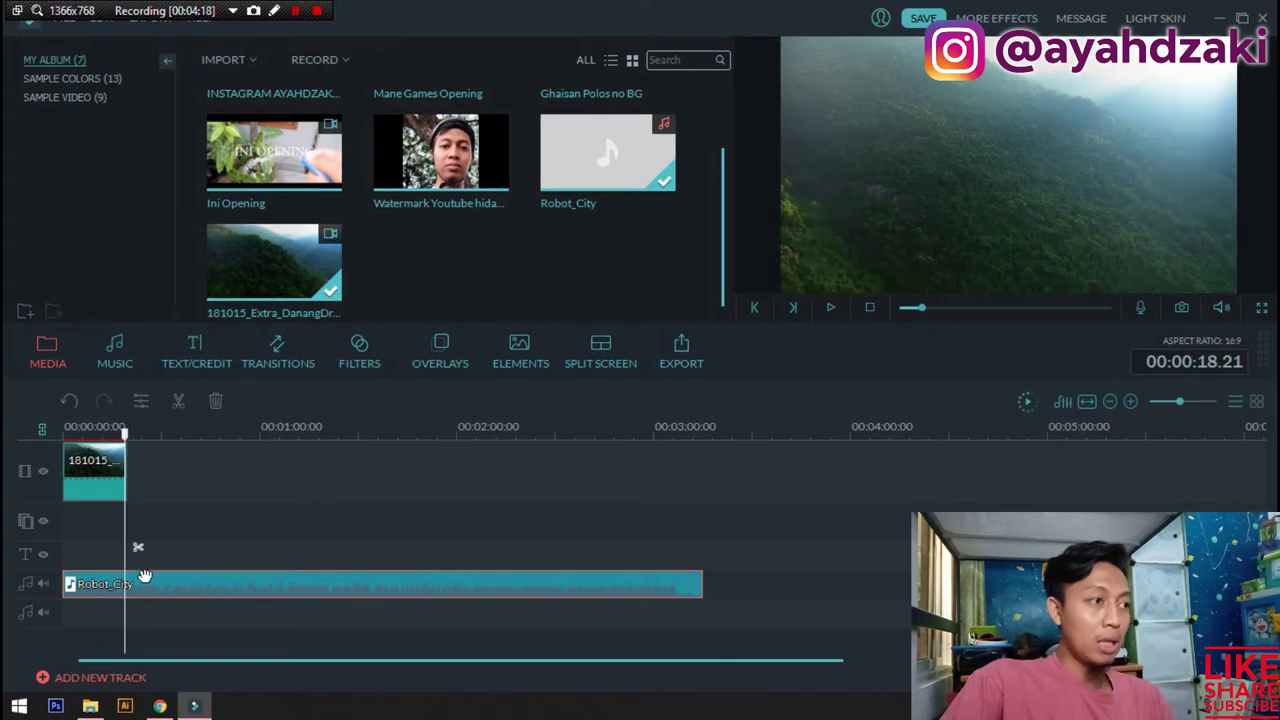
pyautogui.click(138, 549)
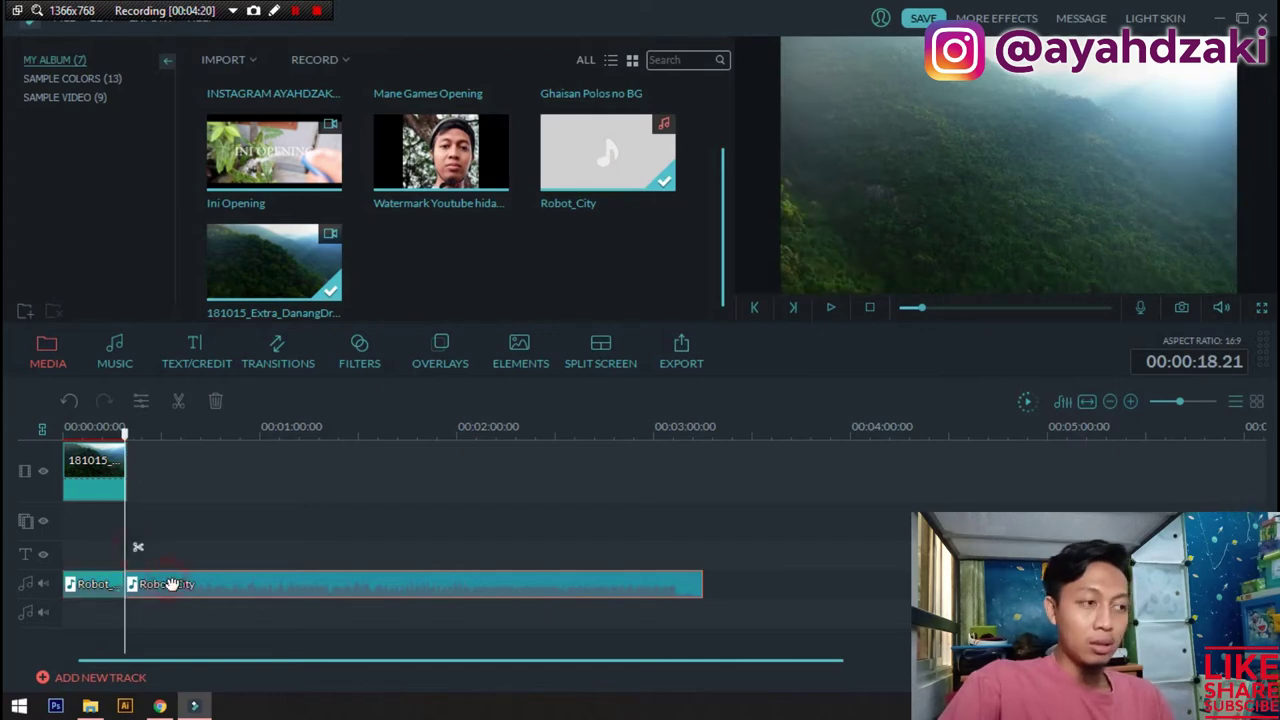
pyautogui.press('Delete')
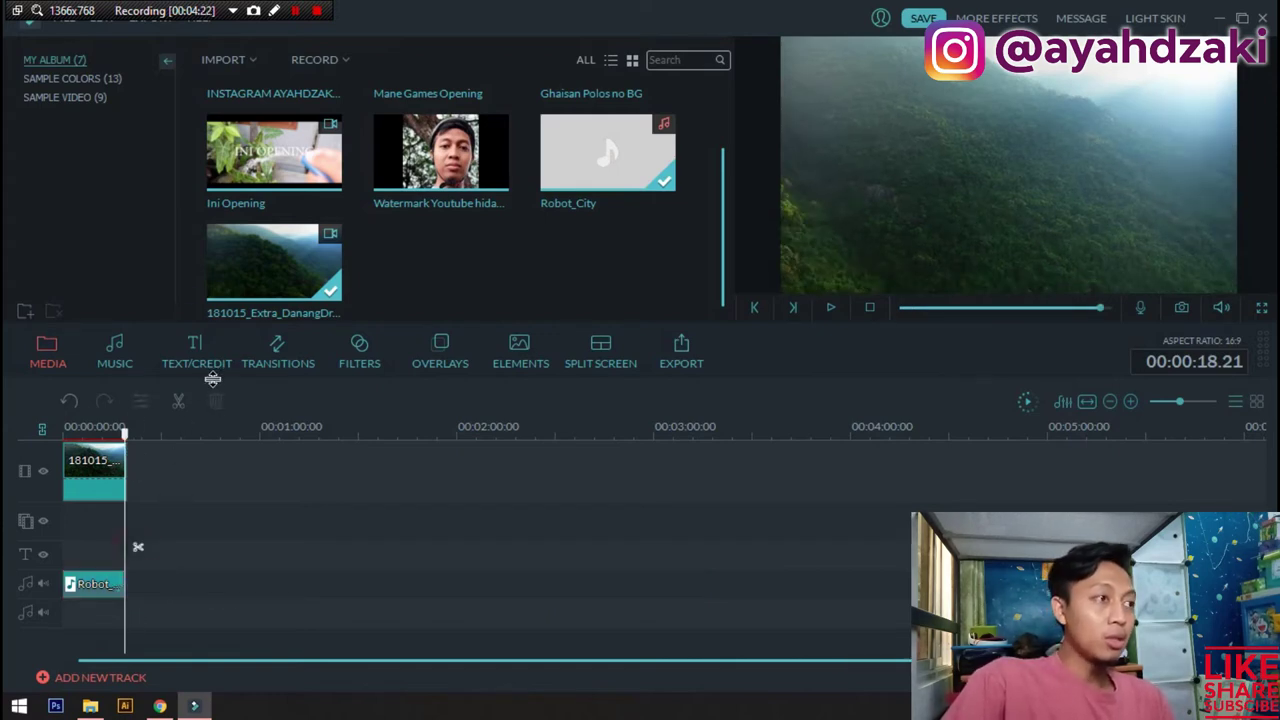
# Add the Title 27 preset to the text track at about 7 seconds and open its text for editing.
pyautogui.moveTo(126, 436); pyautogui.dragTo(88, 436)
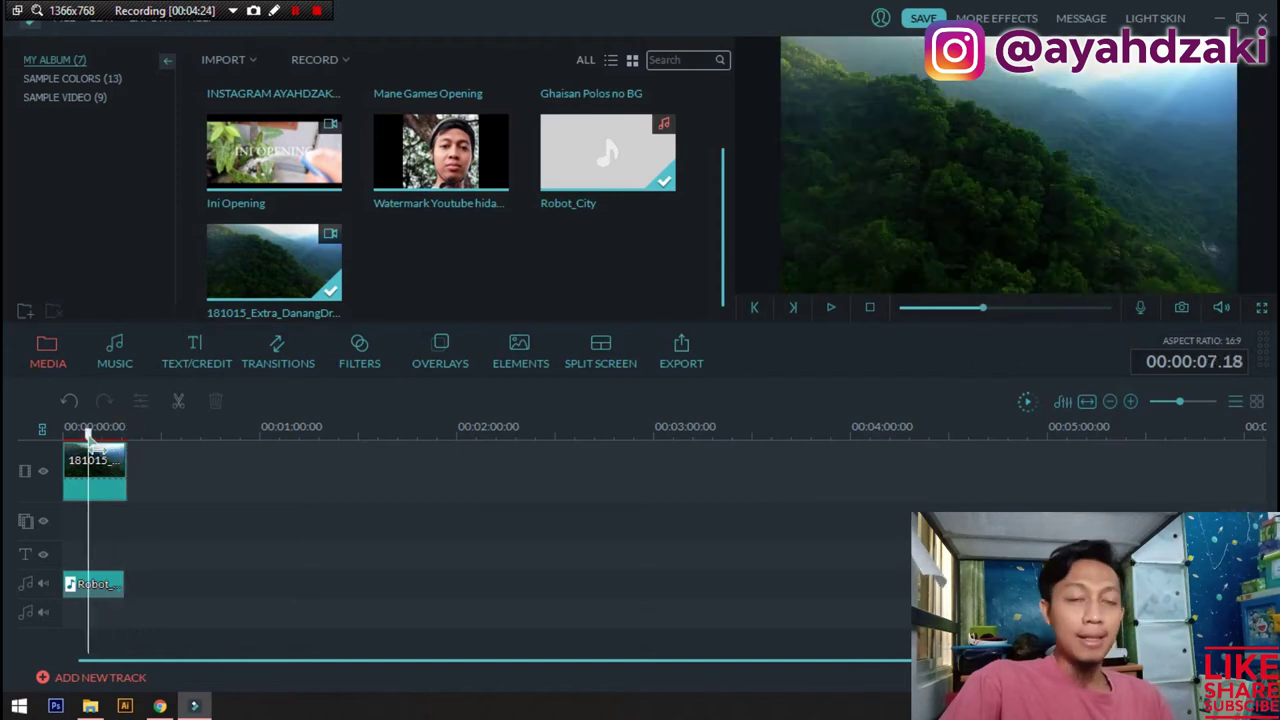
pyautogui.click(196, 351)
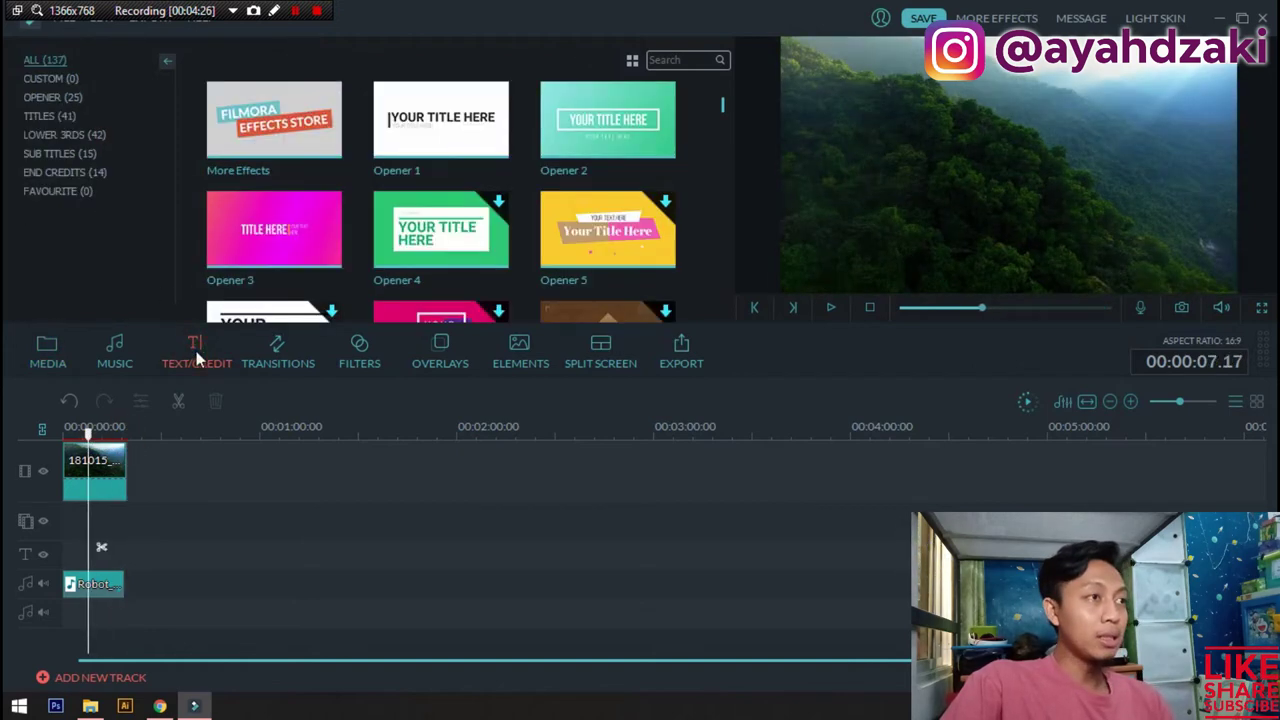
pyautogui.click(54, 79)
pyautogui.click(44, 100)
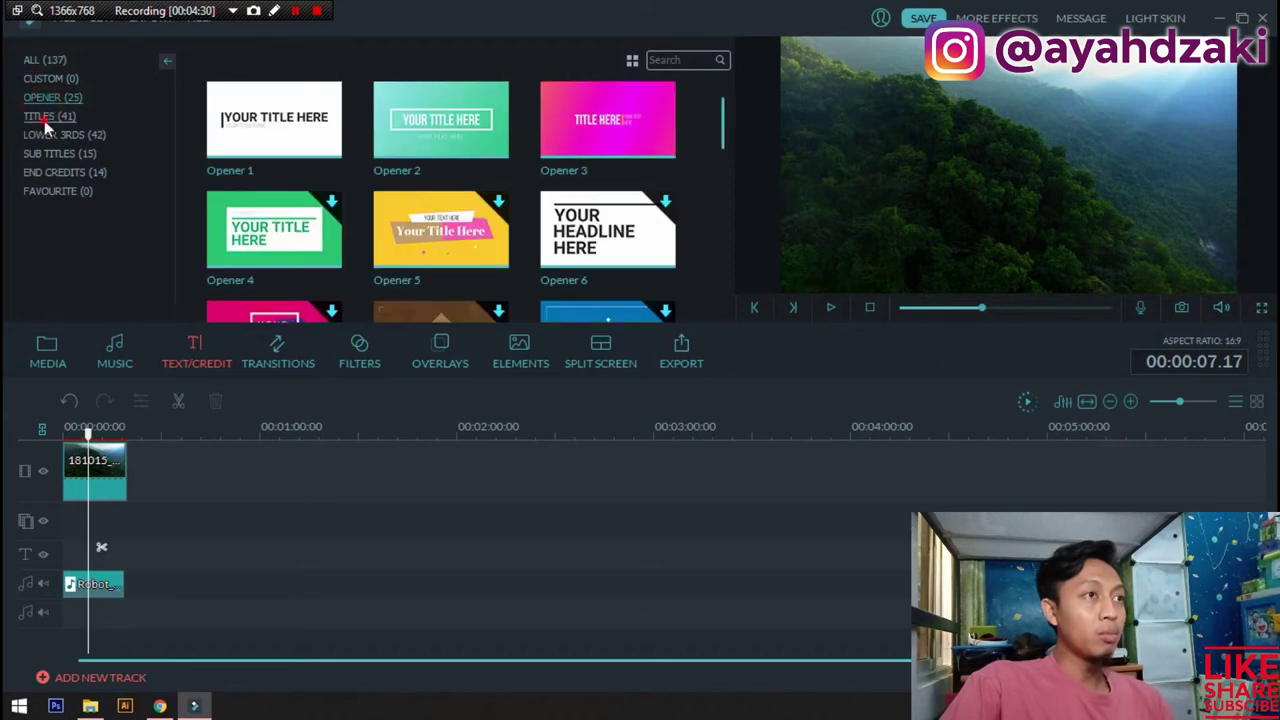
pyautogui.click(44, 118)
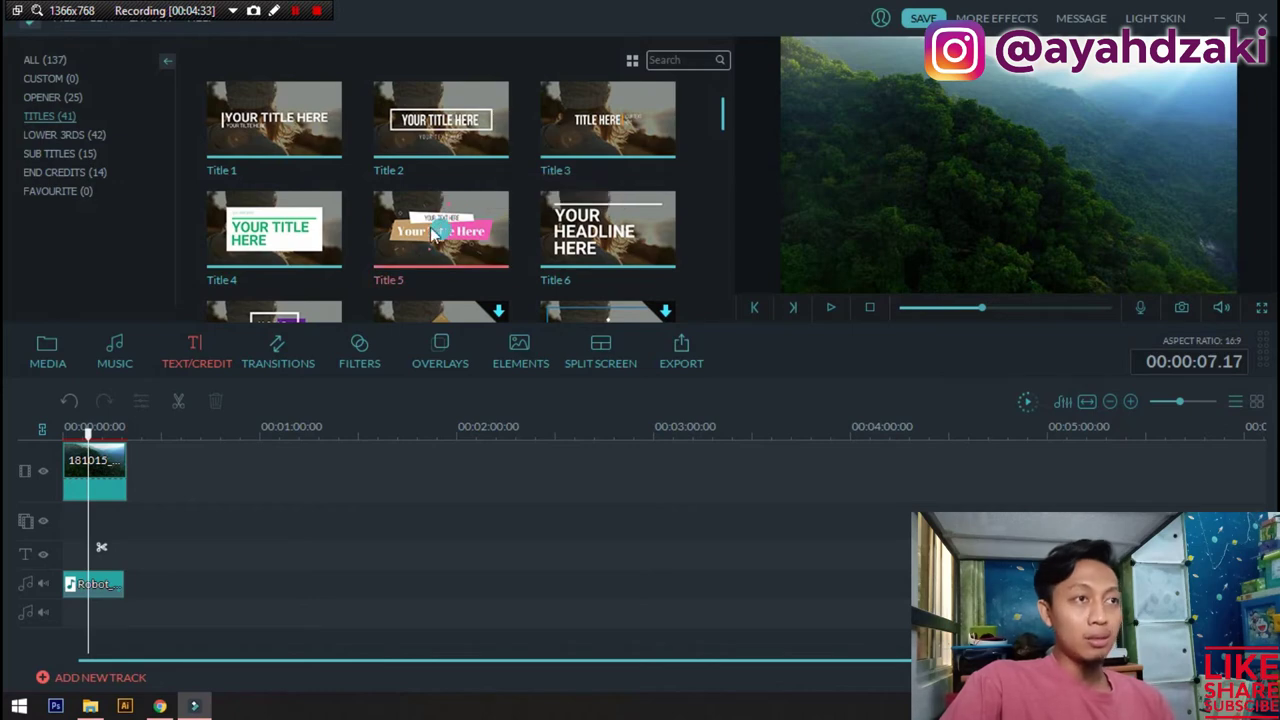
pyautogui.scroll(-3, 433, 233)
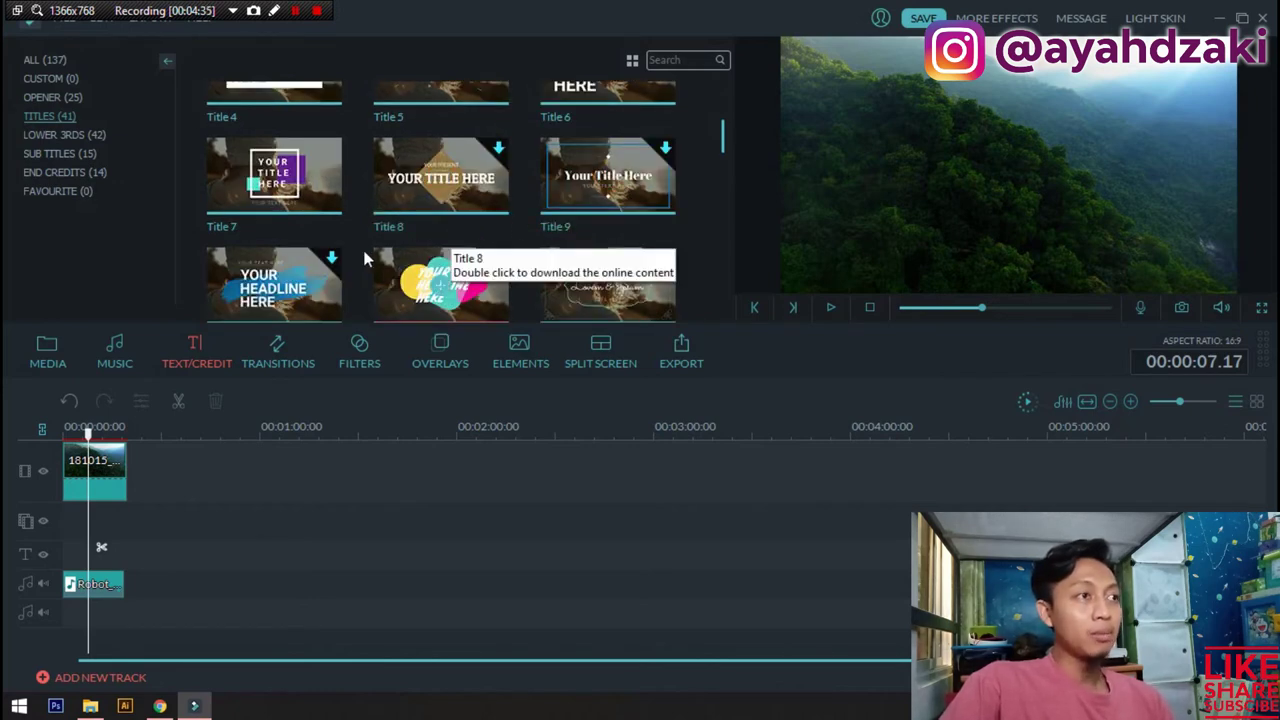
pyautogui.scroll(-3, 358, 249)
pyautogui.scroll(-2, 433, 263)
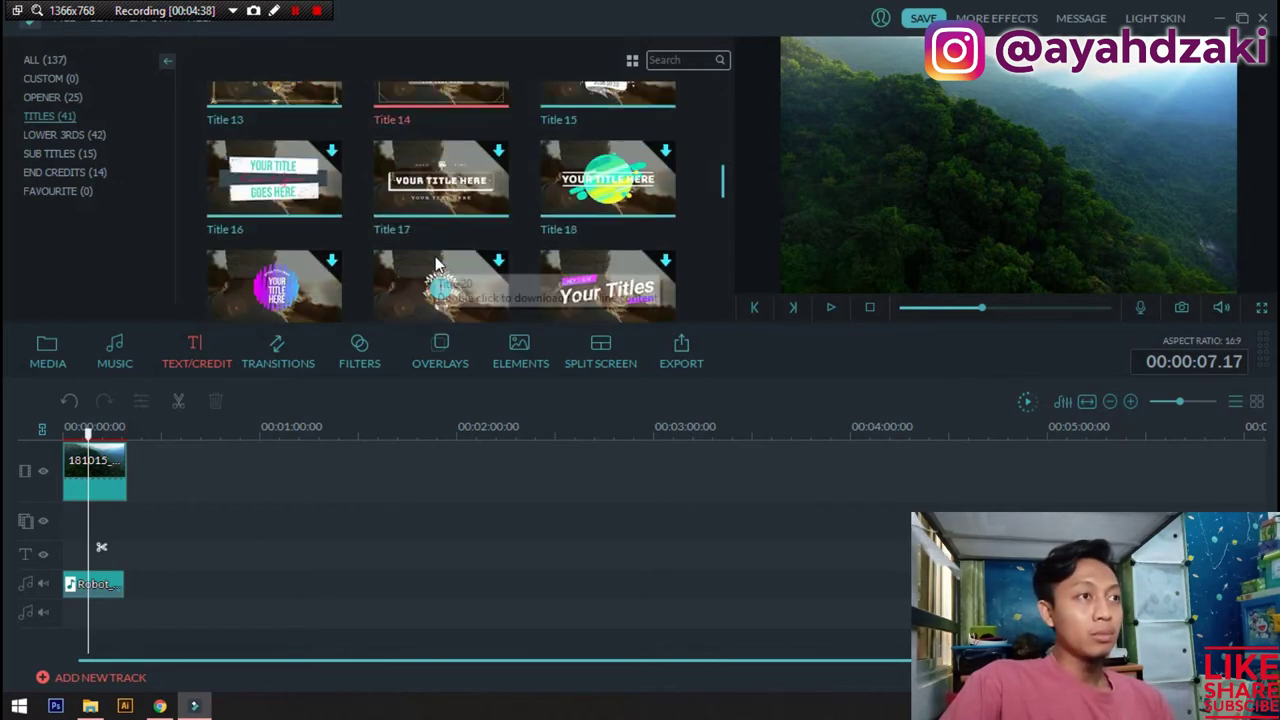
pyautogui.scroll(-2, 433, 263)
pyautogui.scroll(-2, 433, 263)
pyautogui.scroll(-2, 433, 263)
pyautogui.scroll(2, 480, 245)
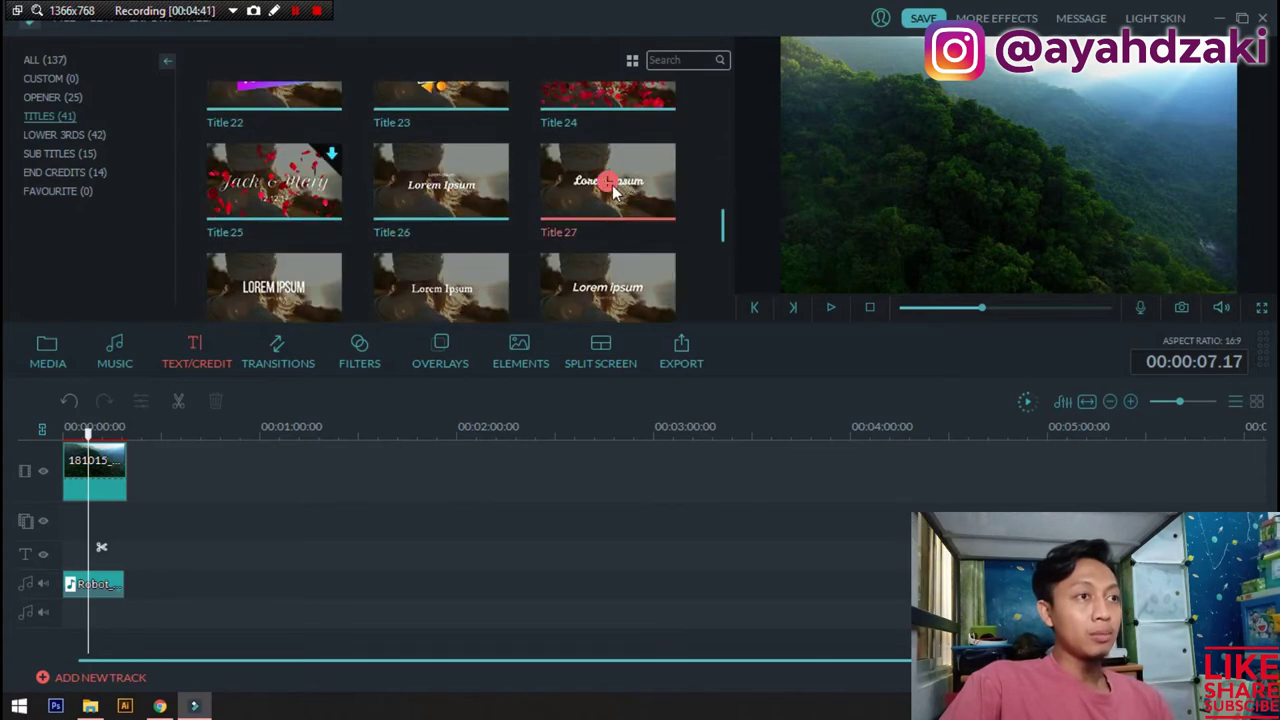
pyautogui.moveTo(607, 195); pyautogui.dragTo(100, 557)
pyautogui.doubleClick(103, 555)
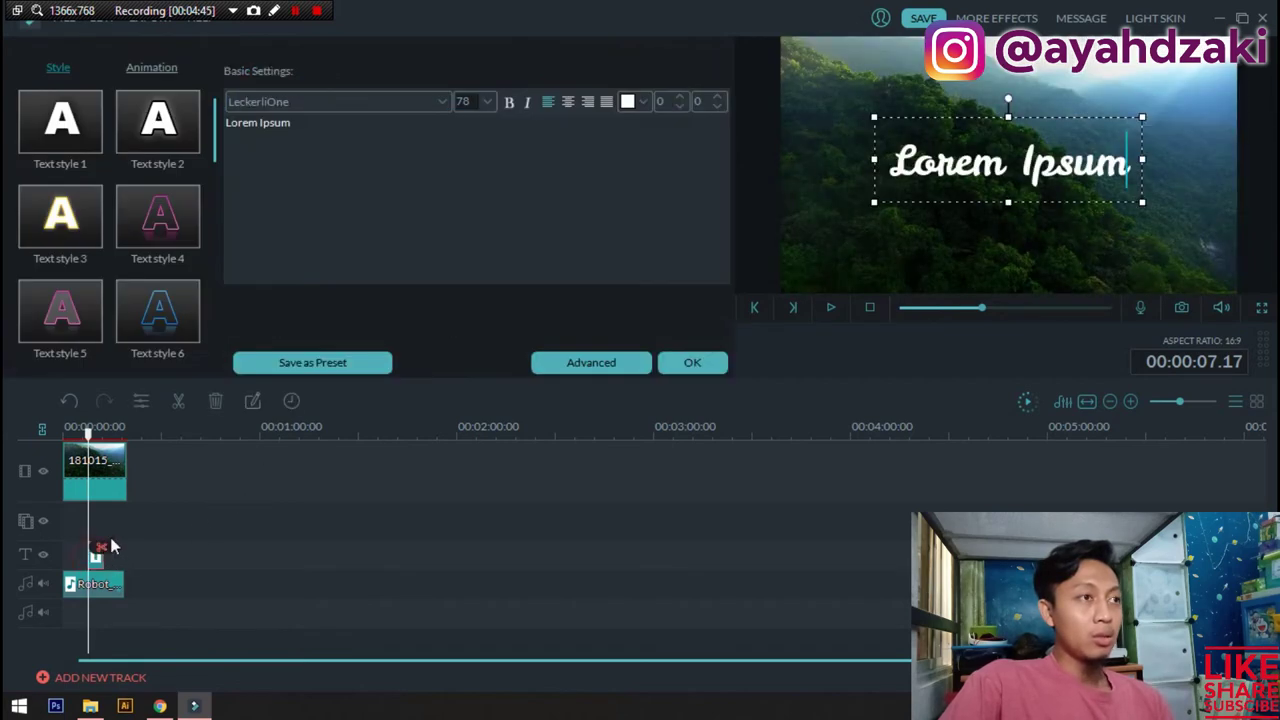
pyautogui.moveTo(300, 124); pyautogui.dragTo(207, 127)
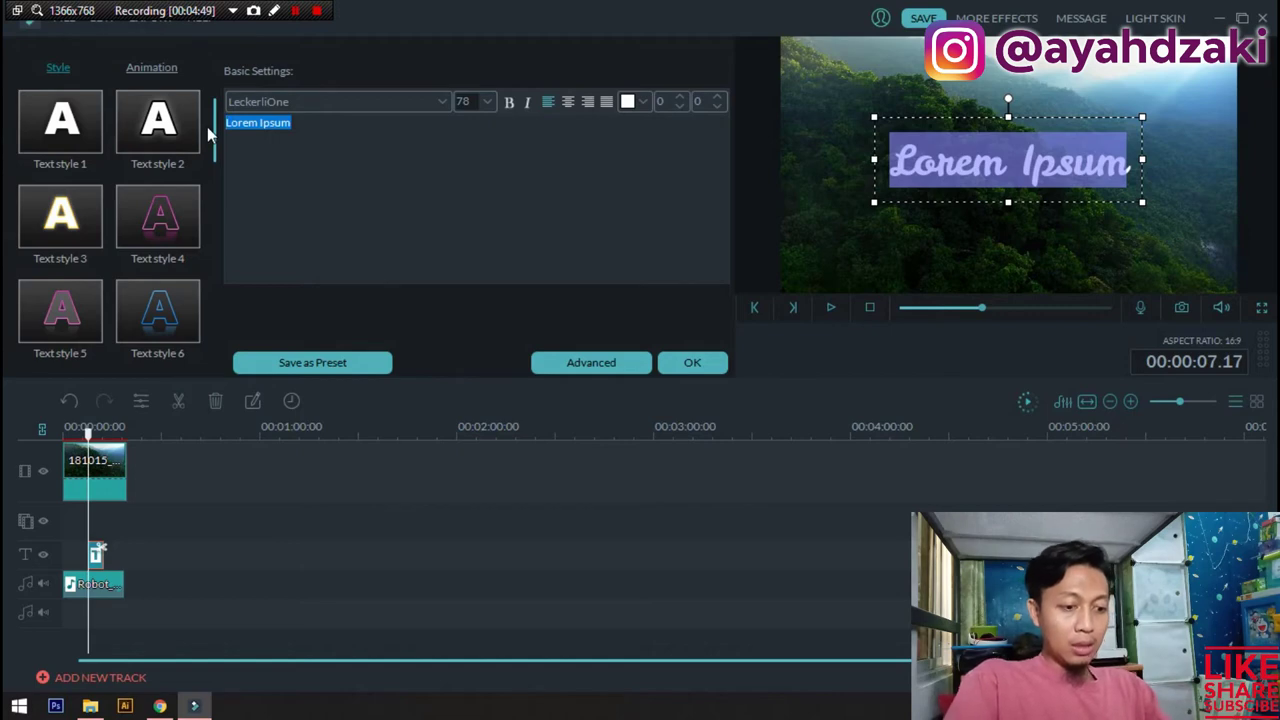
pyautogui.write('Hidaya')
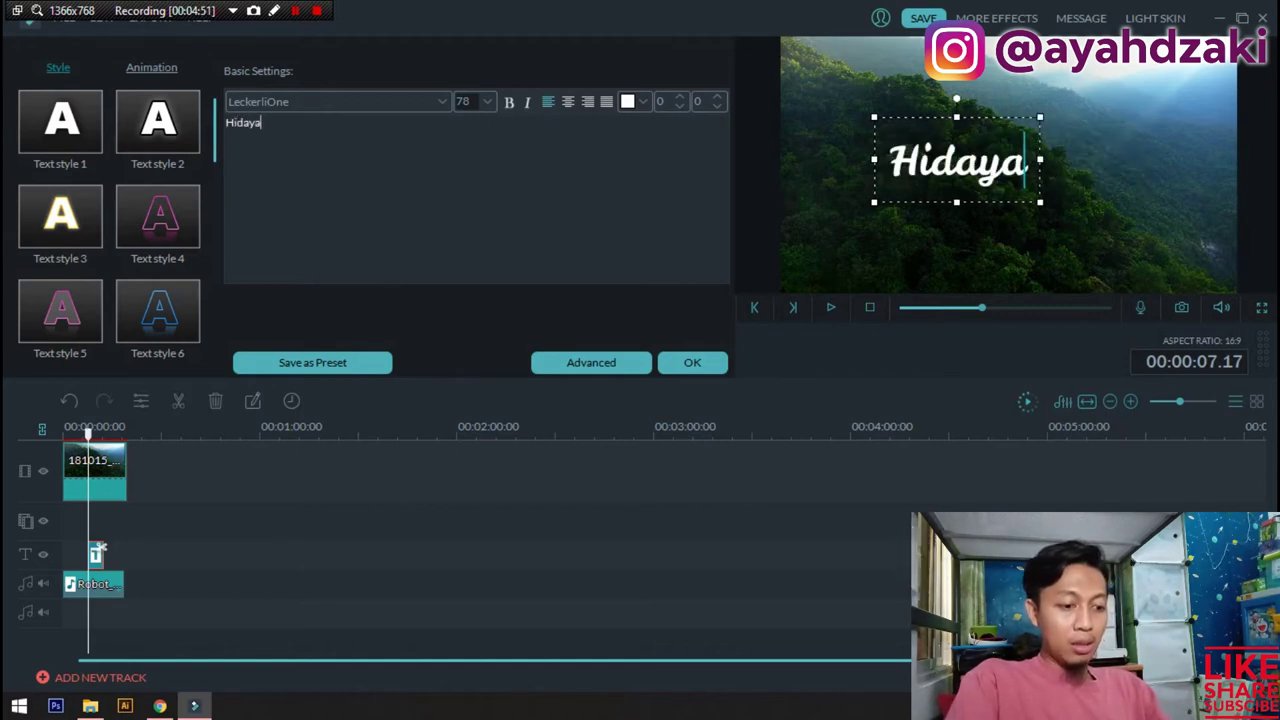
pyautogui.write('tVlog')
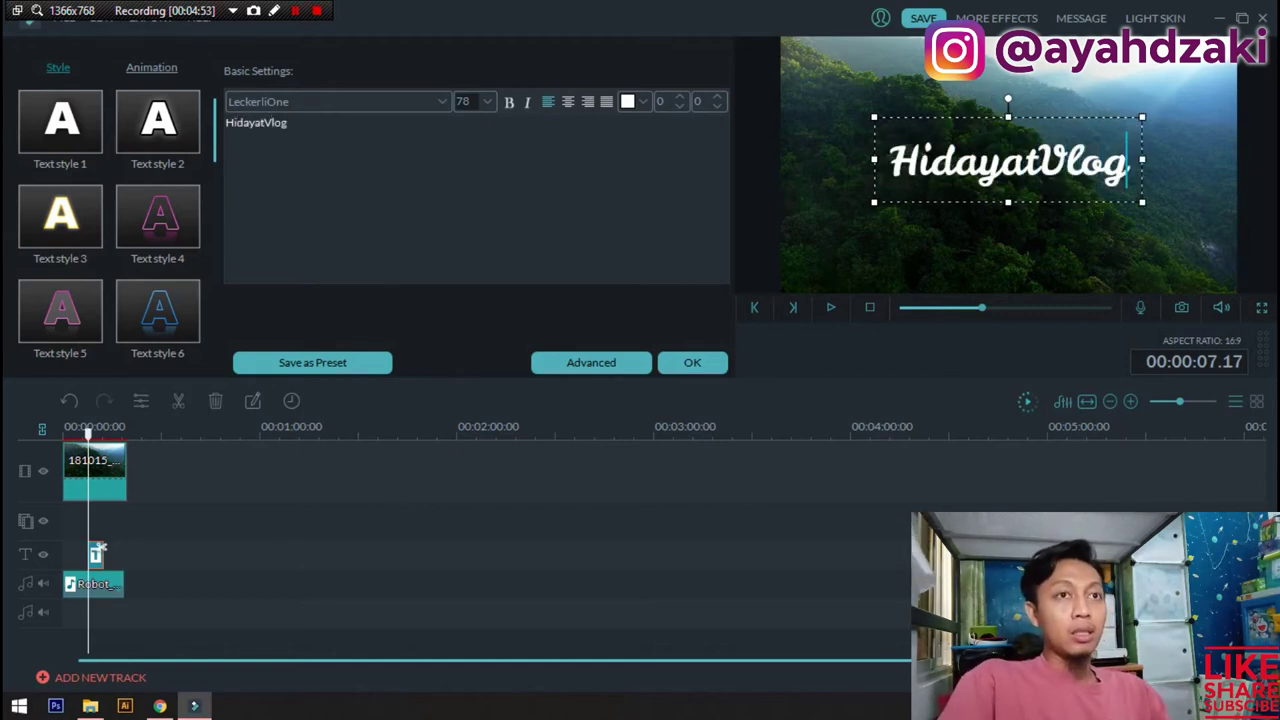
# Replace the title text with "Santuy Vlog" and pick Text style 9 from the style presets.
pyautogui.moveTo(296, 127); pyautogui.dragTo(225, 124)
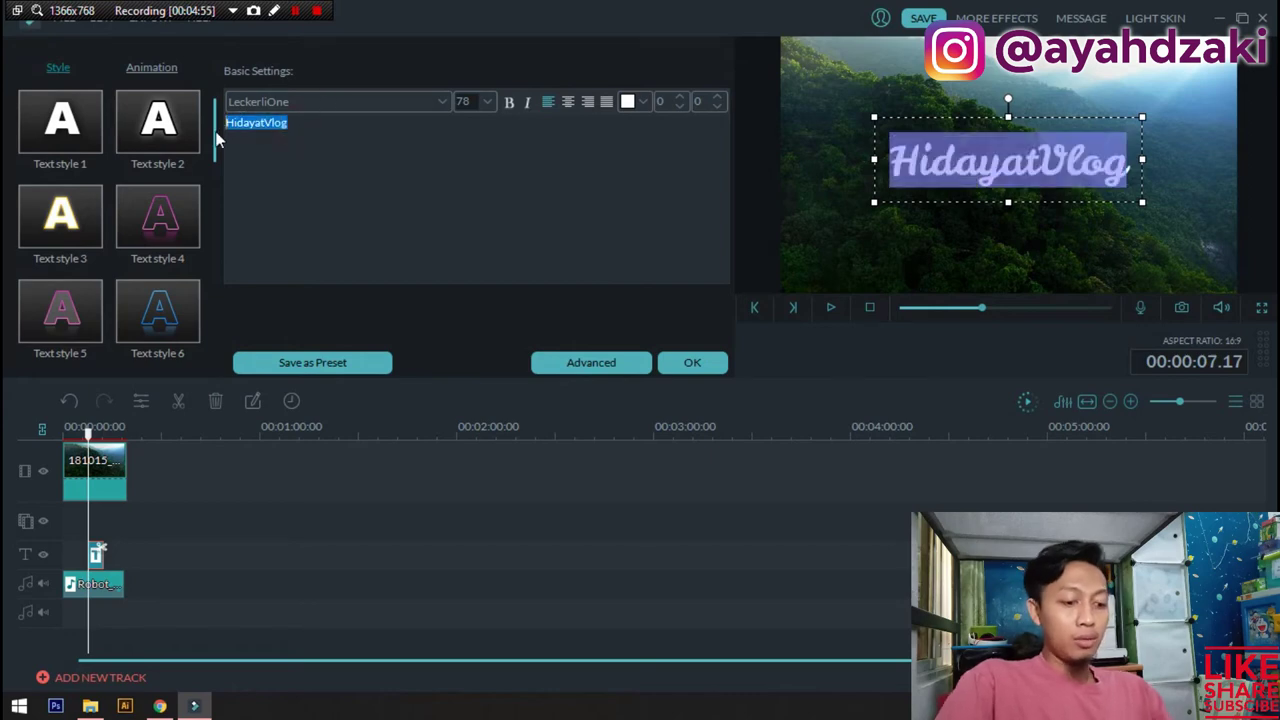
pyautogui.write('Santu')
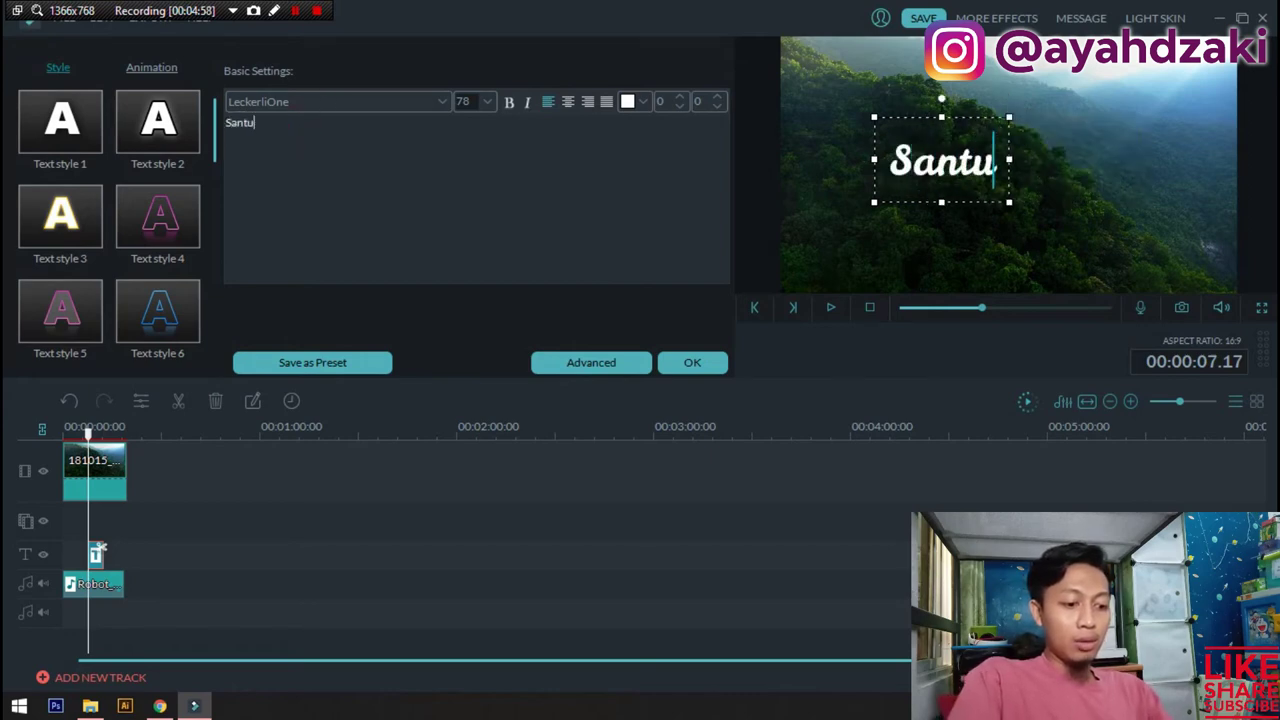
pyautogui.write('y Vlog')
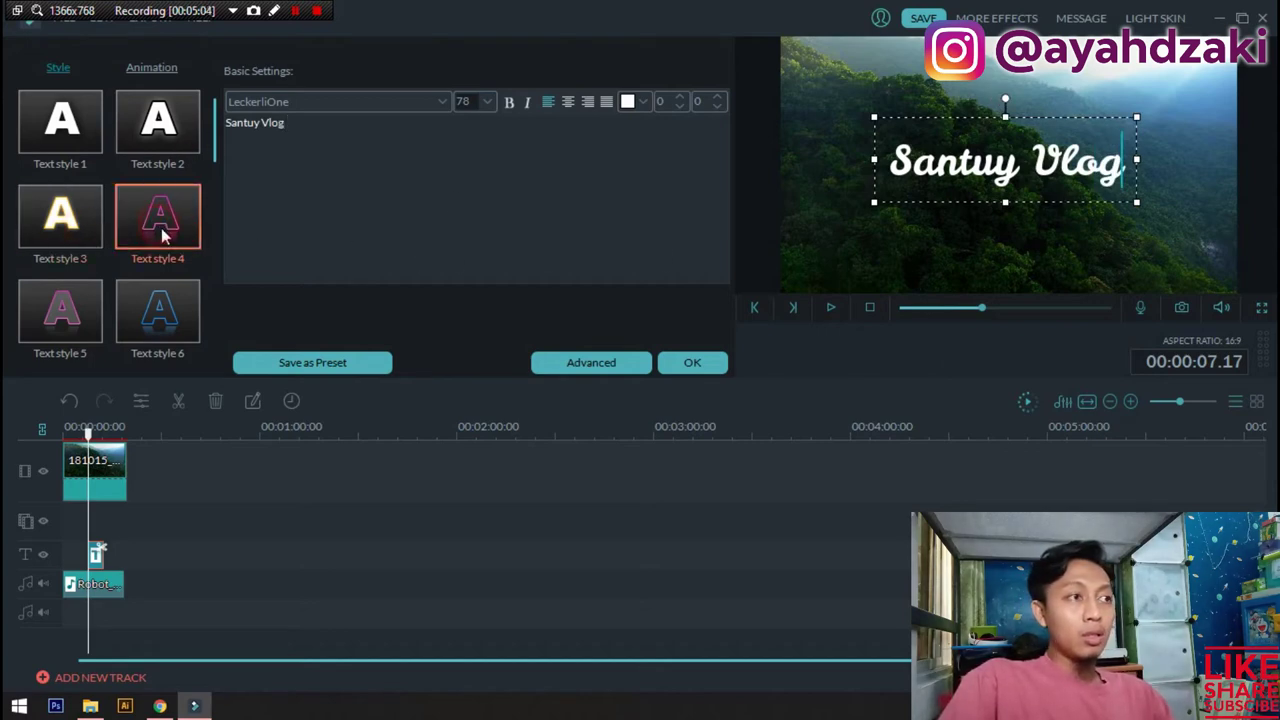
pyautogui.click(212, 168)
pyautogui.click(37, 218)
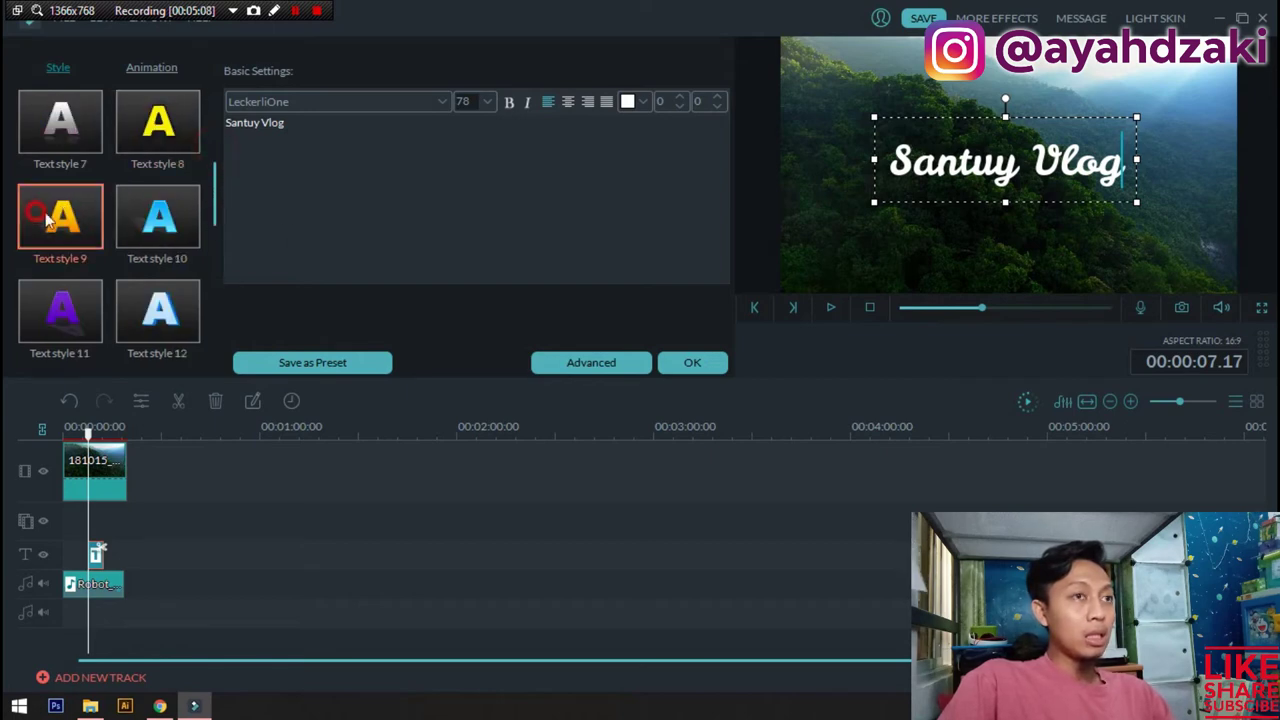
# In the title's advanced settings, enable the shadow and set the fill opacity to 84%, then confirm the title edits.
pyautogui.click(621, 364)
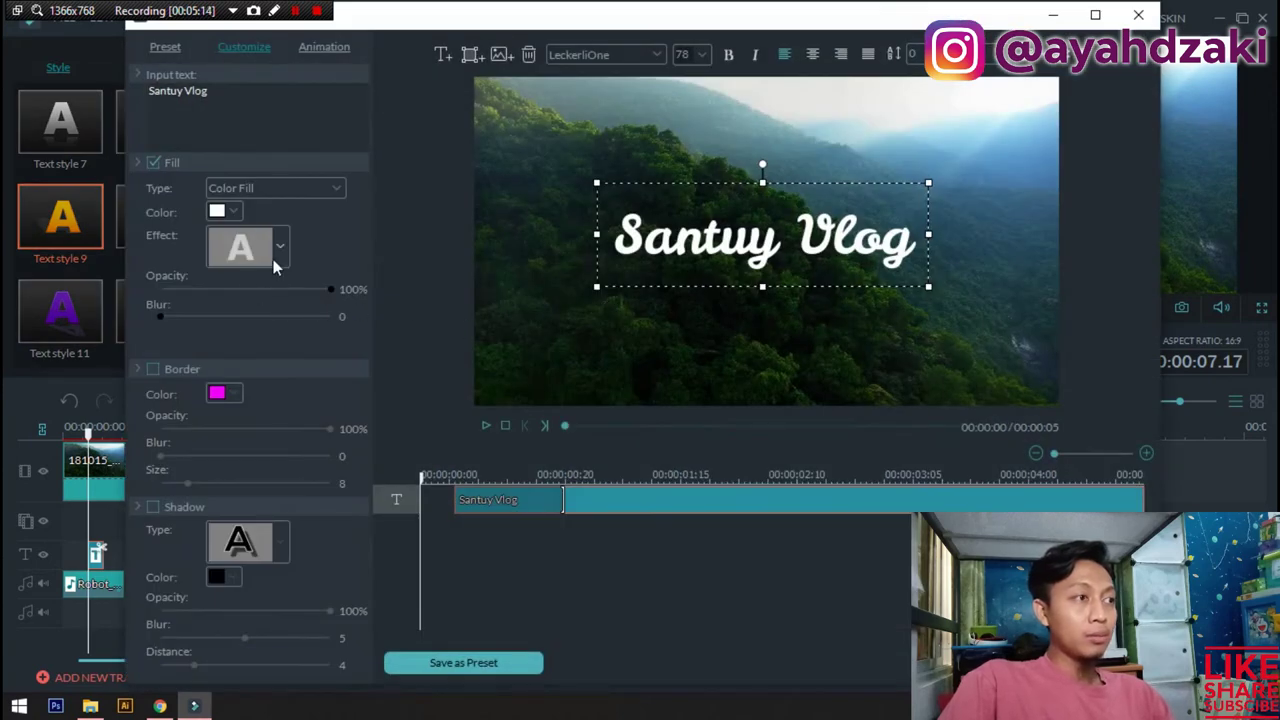
pyautogui.click(153, 508)
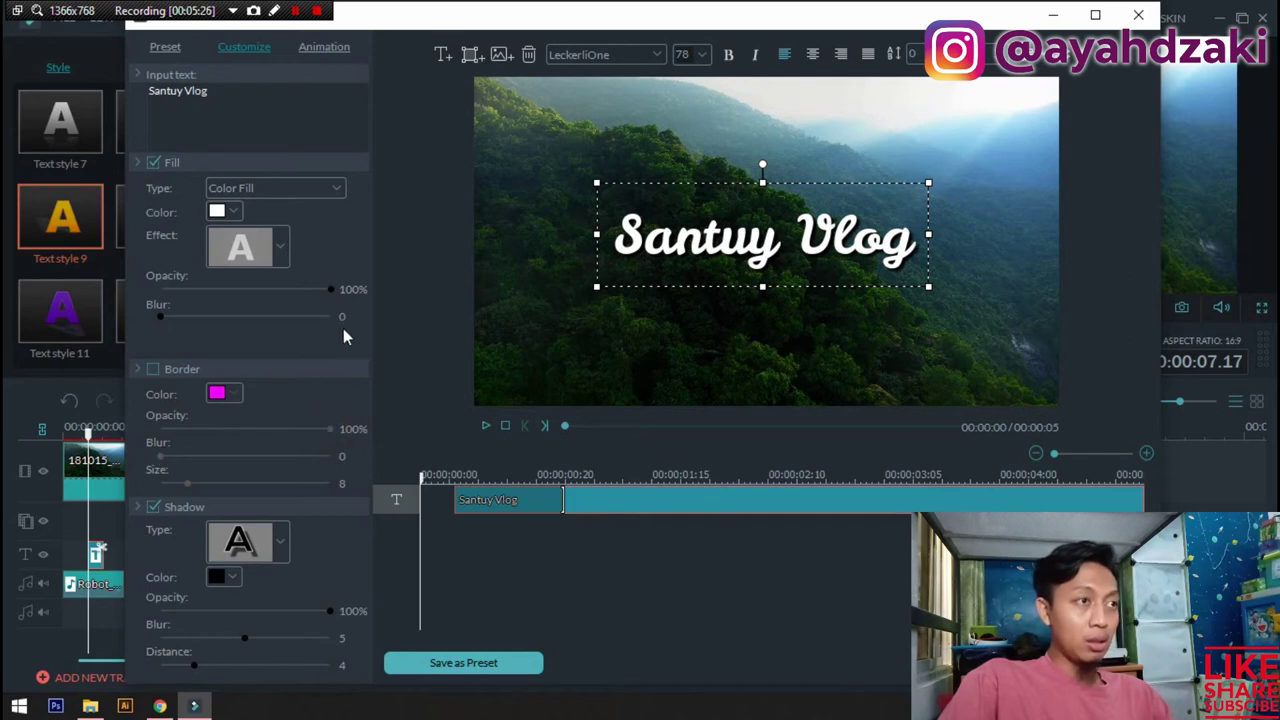
pyautogui.moveTo(331, 288); pyautogui.dragTo(304, 296)
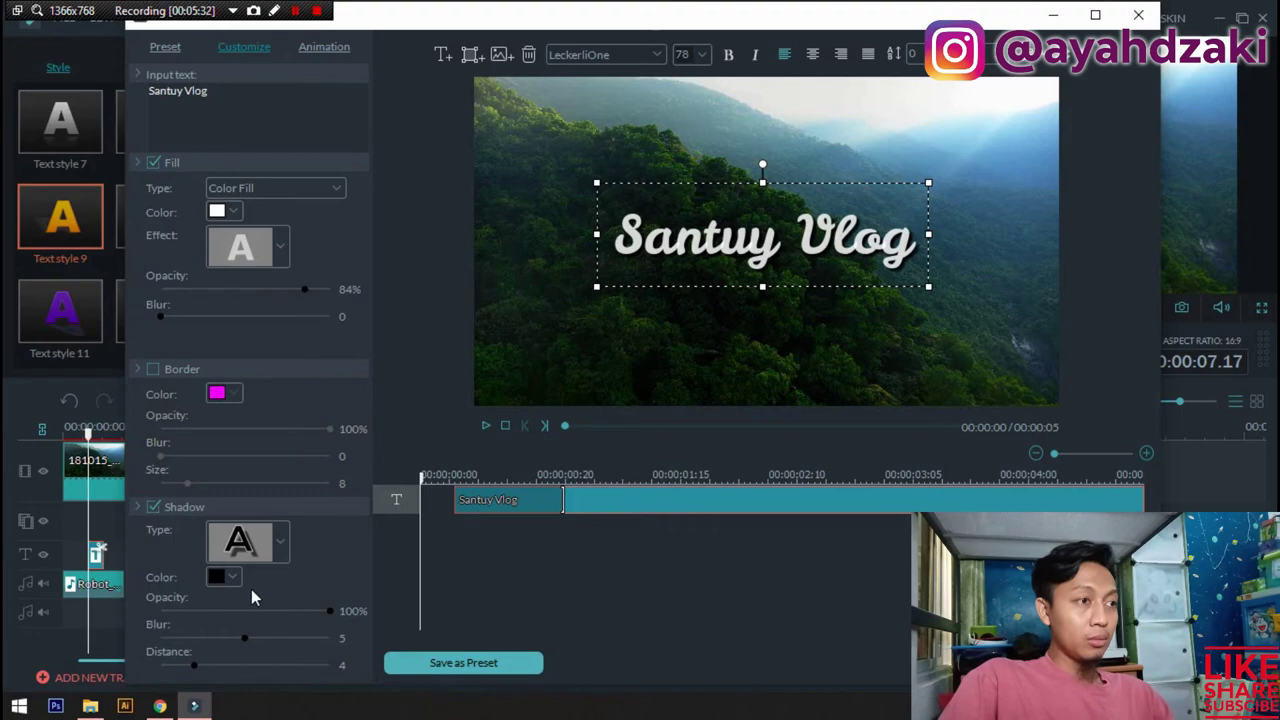
pyautogui.click(1100, 662)
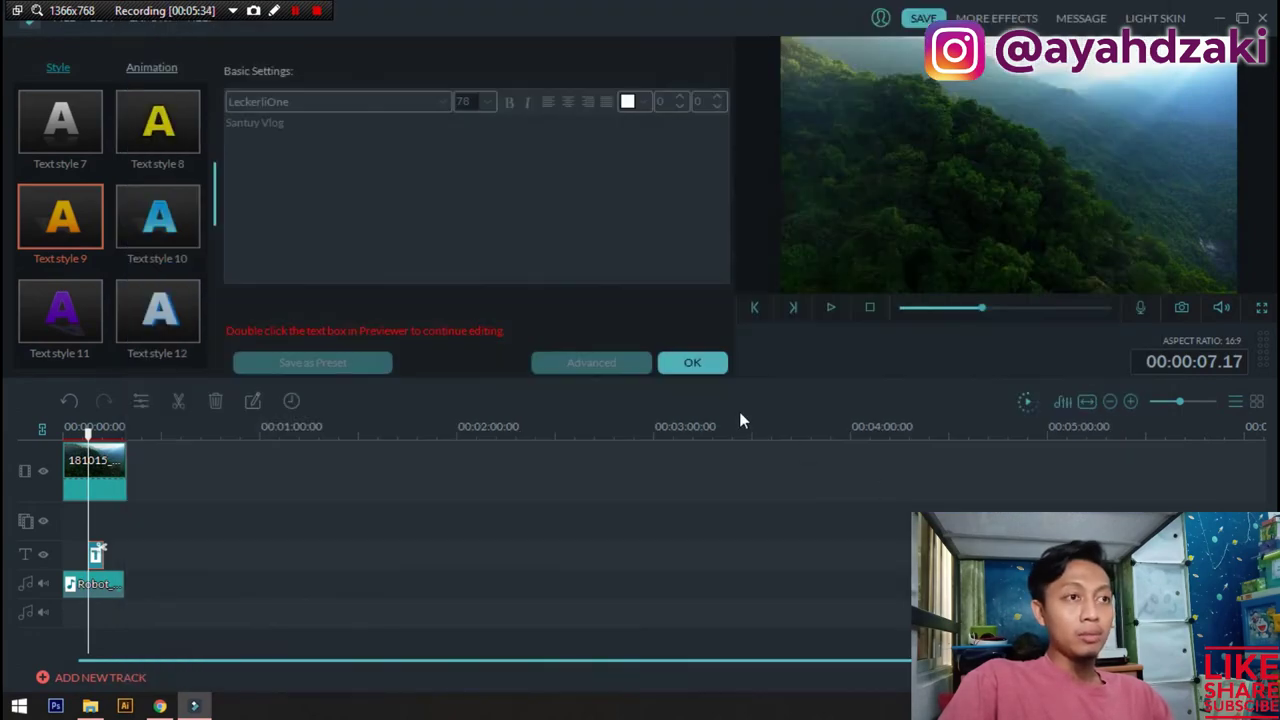
pyautogui.click(689, 364)
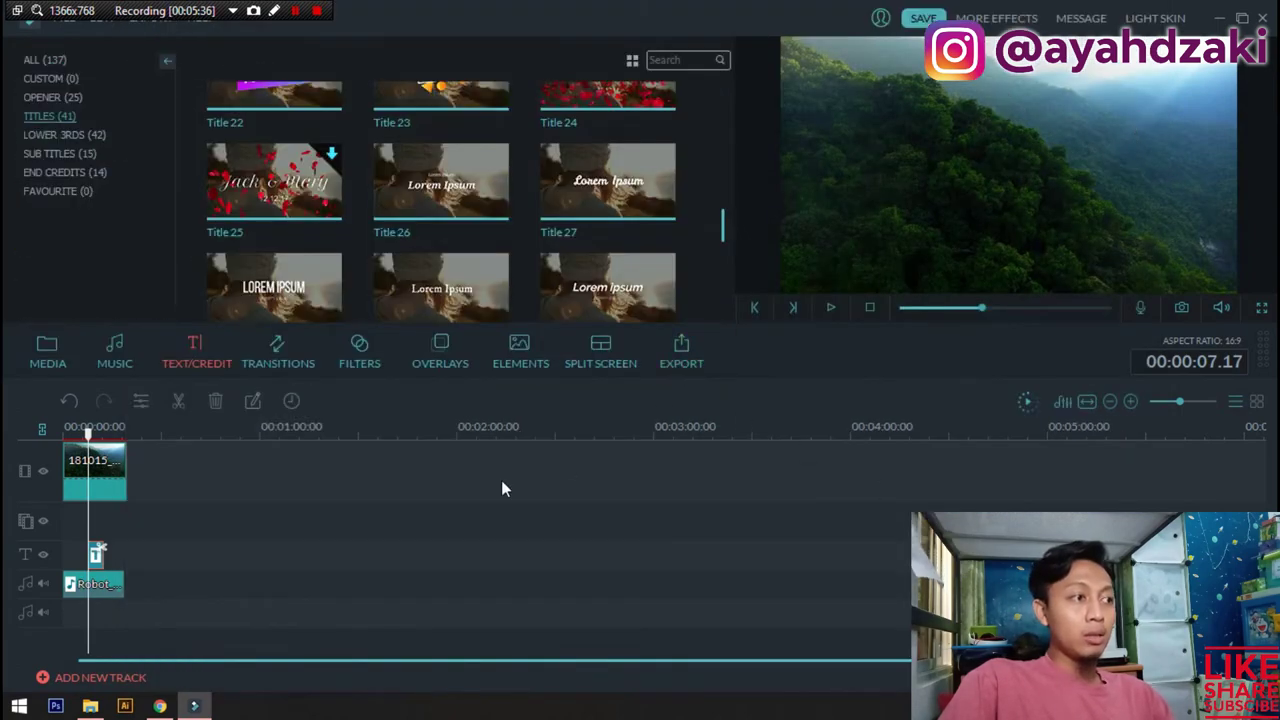
# Preview the opening from the start and extend the end of the title clip to about 13 seconds.
pyautogui.moveTo(88, 440); pyautogui.dragTo(65, 440)
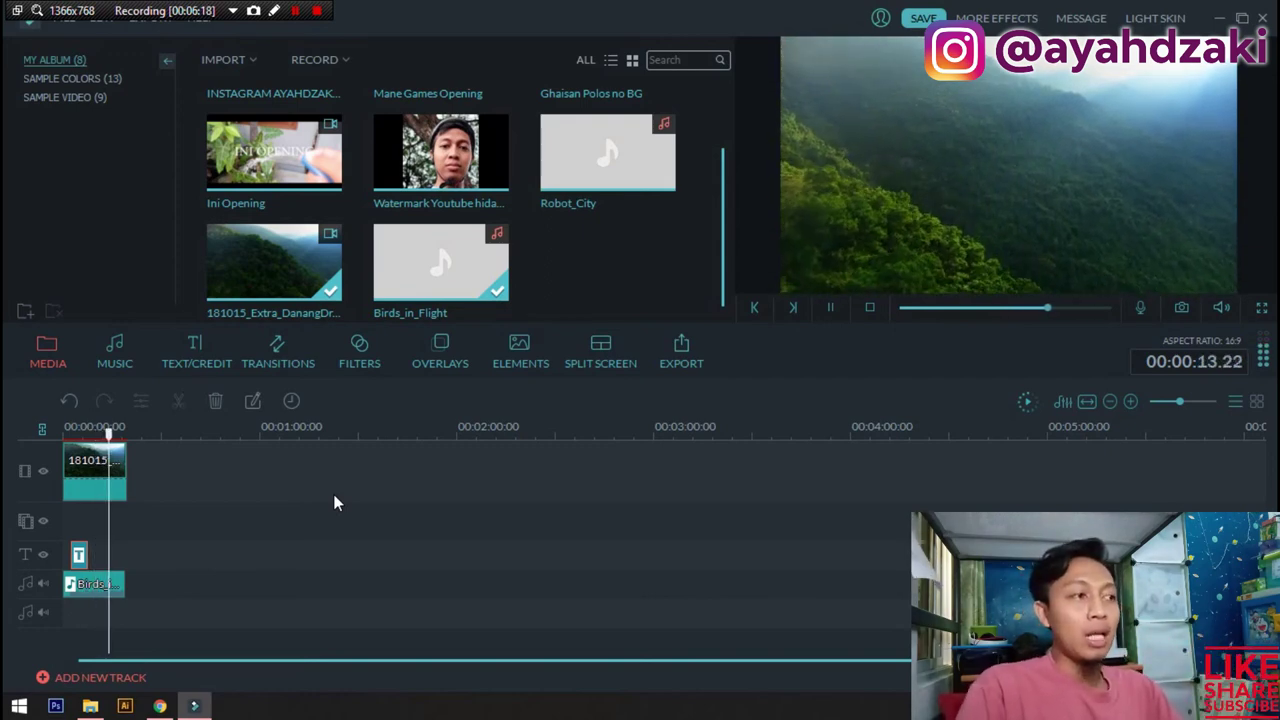
pyautogui.press('space')
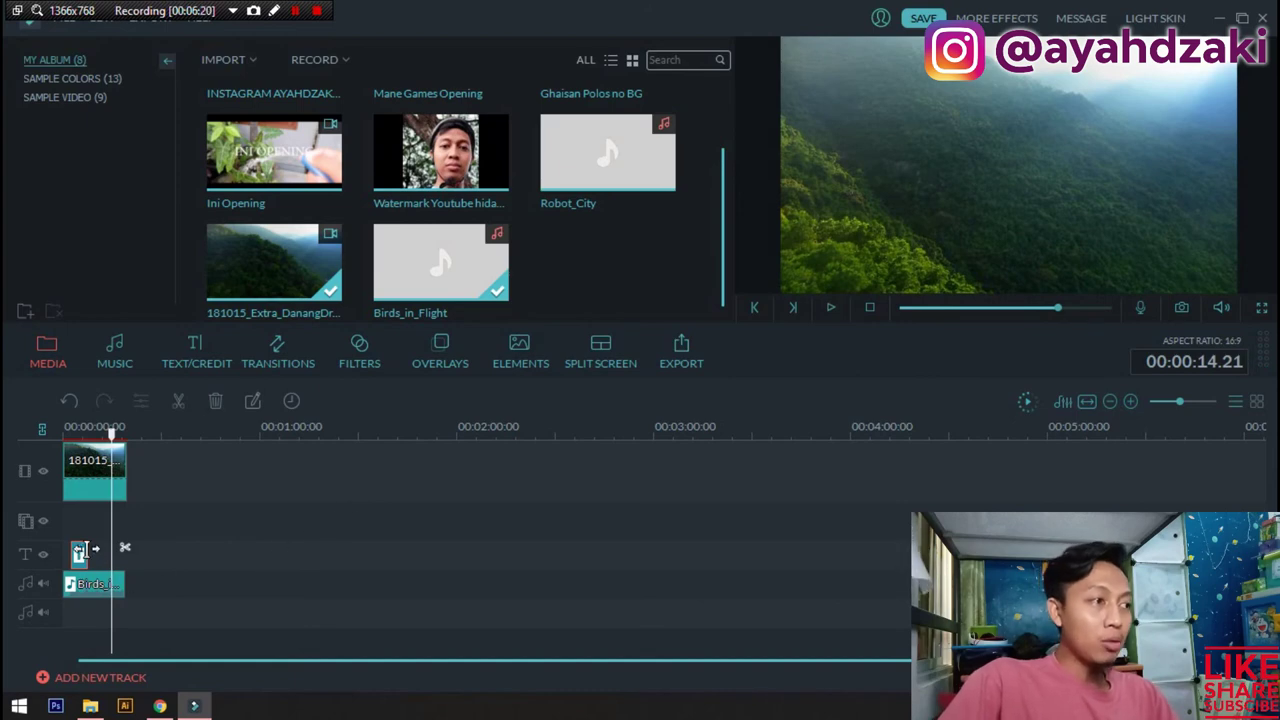
pyautogui.moveTo(86, 552); pyautogui.dragTo(106, 556)
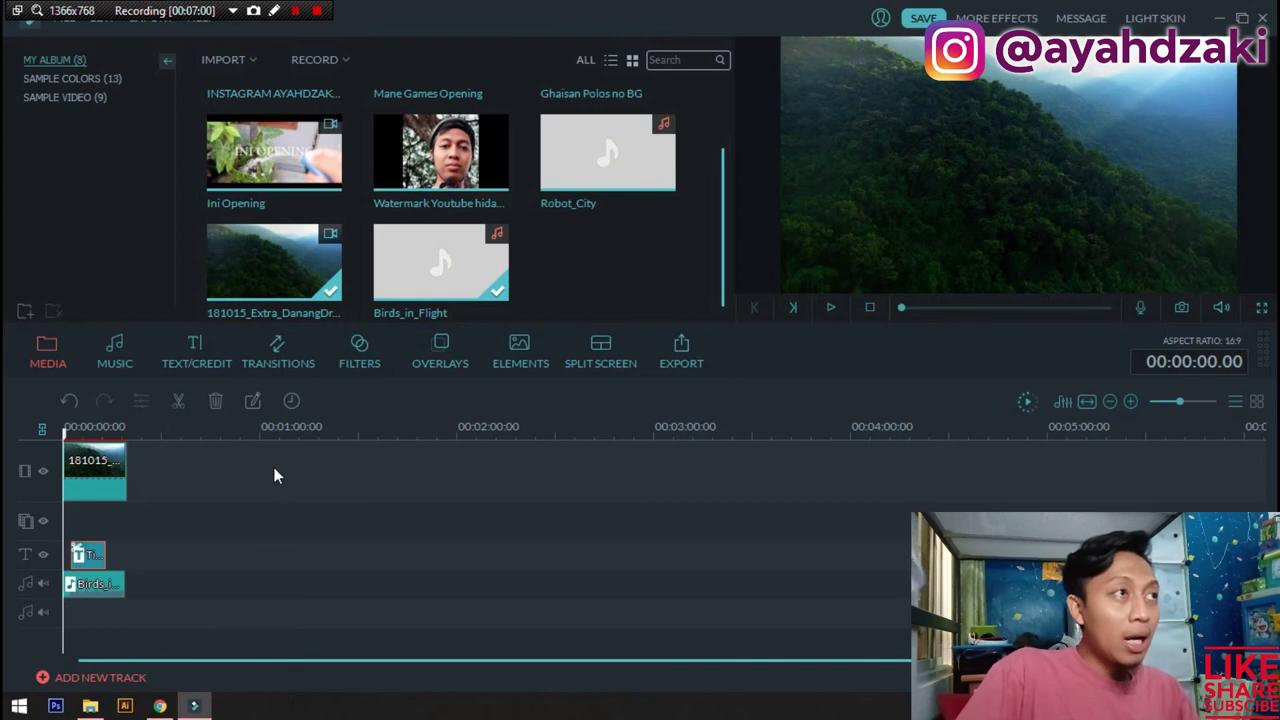
# Hide the Bandicam recorder overlay covering the menu bar and open the output settings for creating a video file.
pyautogui.click(232, 11)
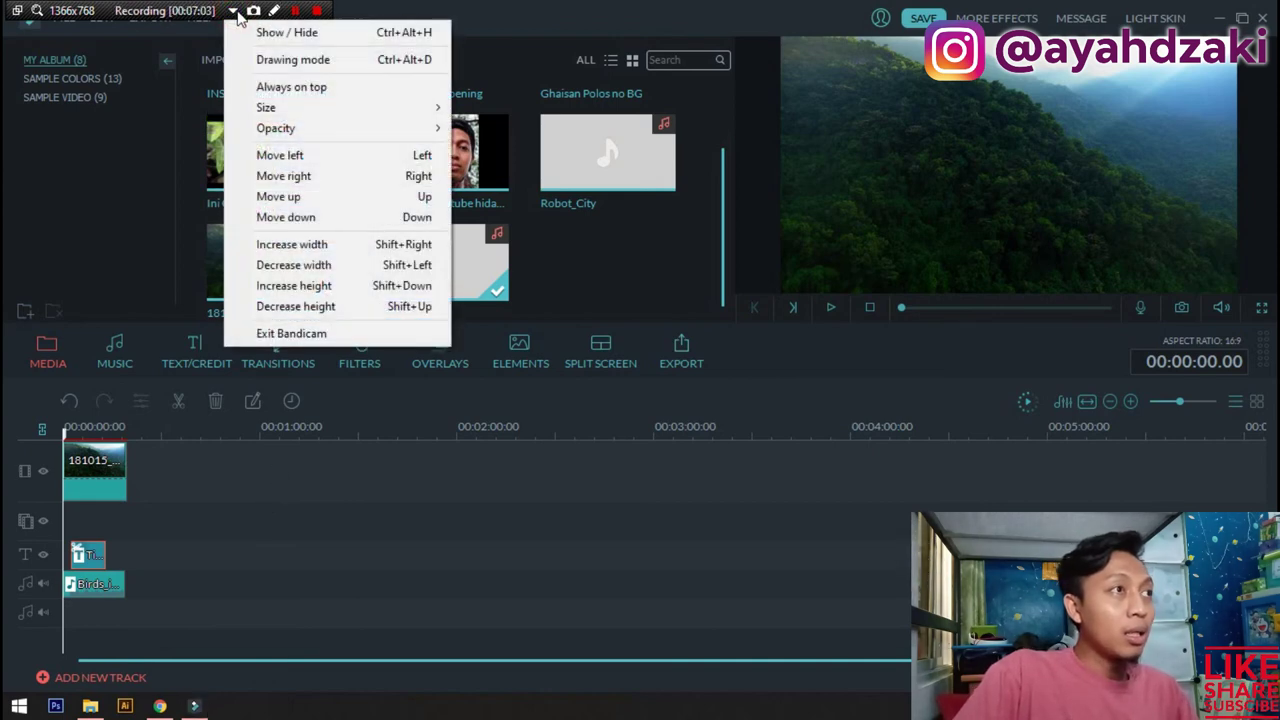
pyautogui.click(262, 32)
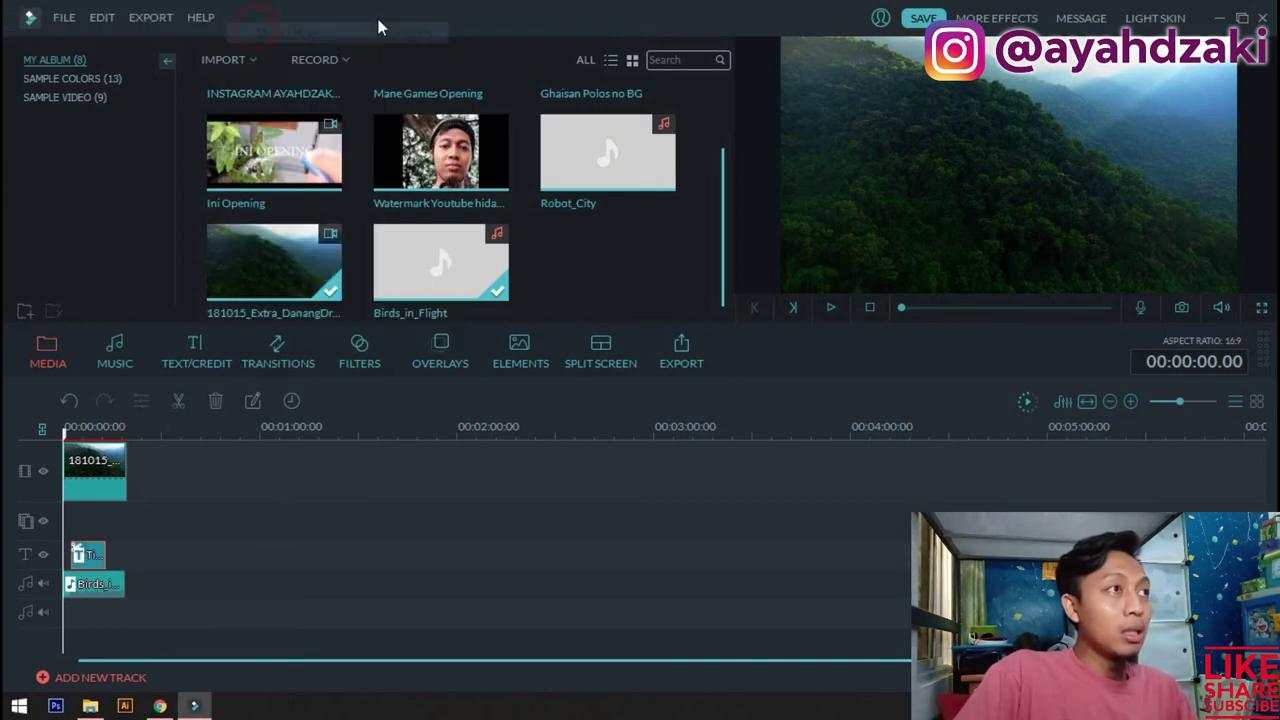
pyautogui.click(144, 22)
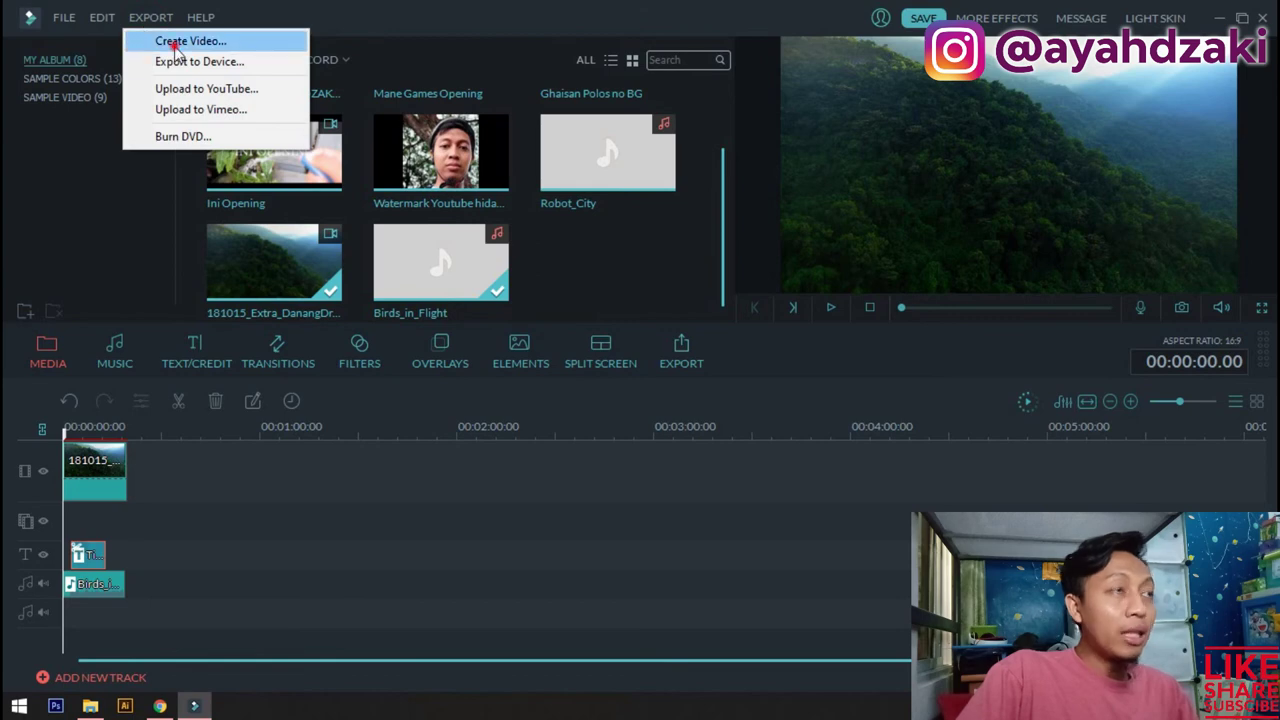
pyautogui.click(176, 44)
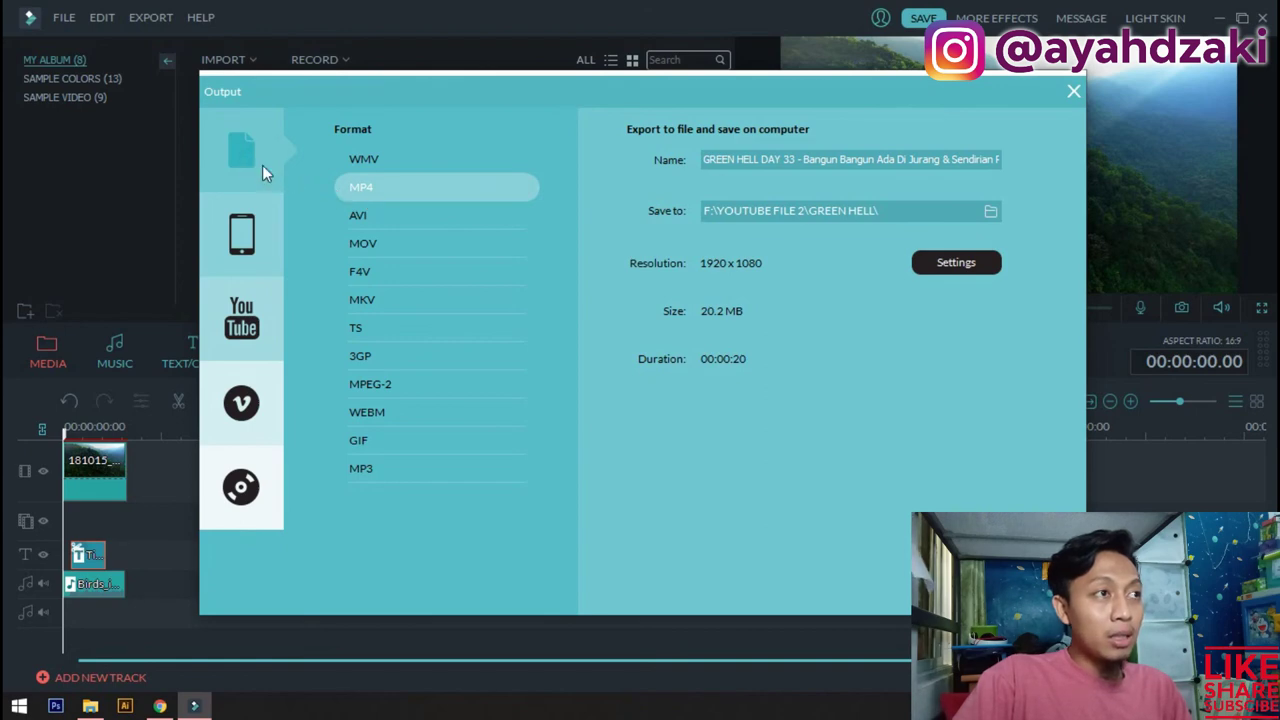
# Name the MP4 output file "Opening Santuy Mode" and start the export.
pyautogui.click(990, 211)
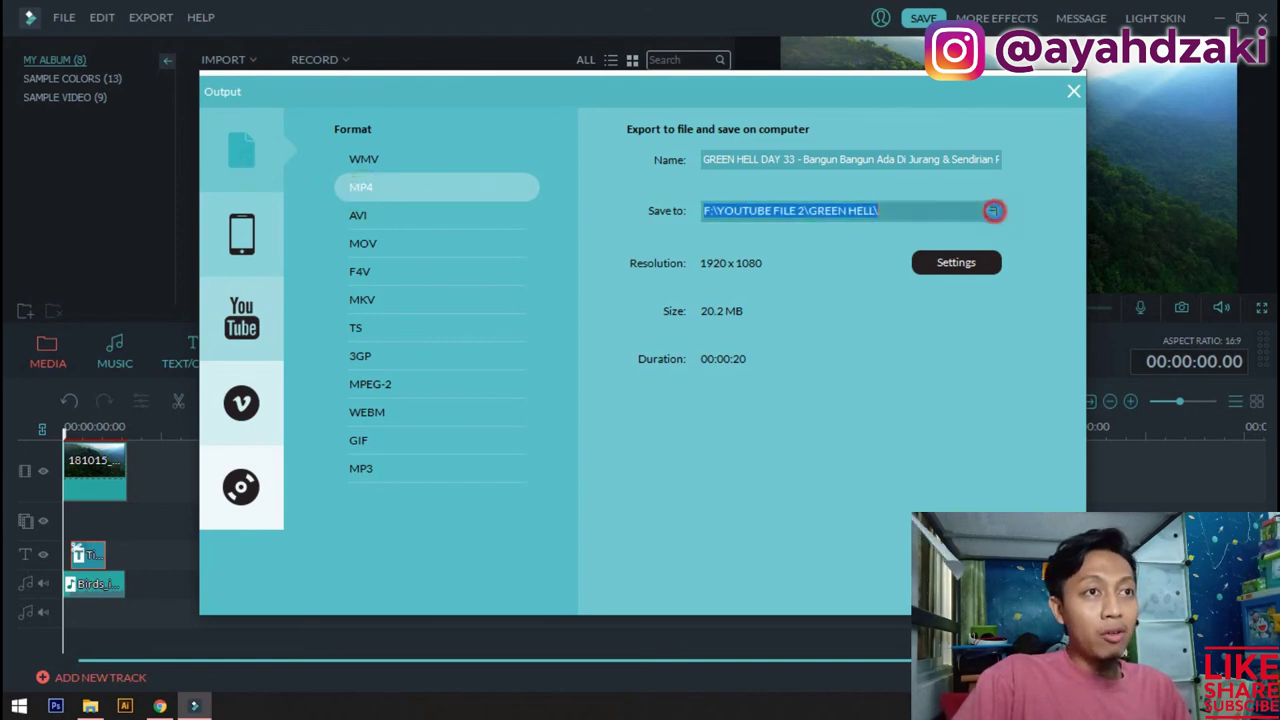
pyautogui.click(777, 206)
pyautogui.moveTo(913, 160); pyautogui.dragTo(709, 166)
pyautogui.click(703, 166)
pyautogui.keyDown('shift'); pyautogui.click(995, 172); pyautogui.keyUp('shift')
pyautogui.write('Opening Santuy Mode')
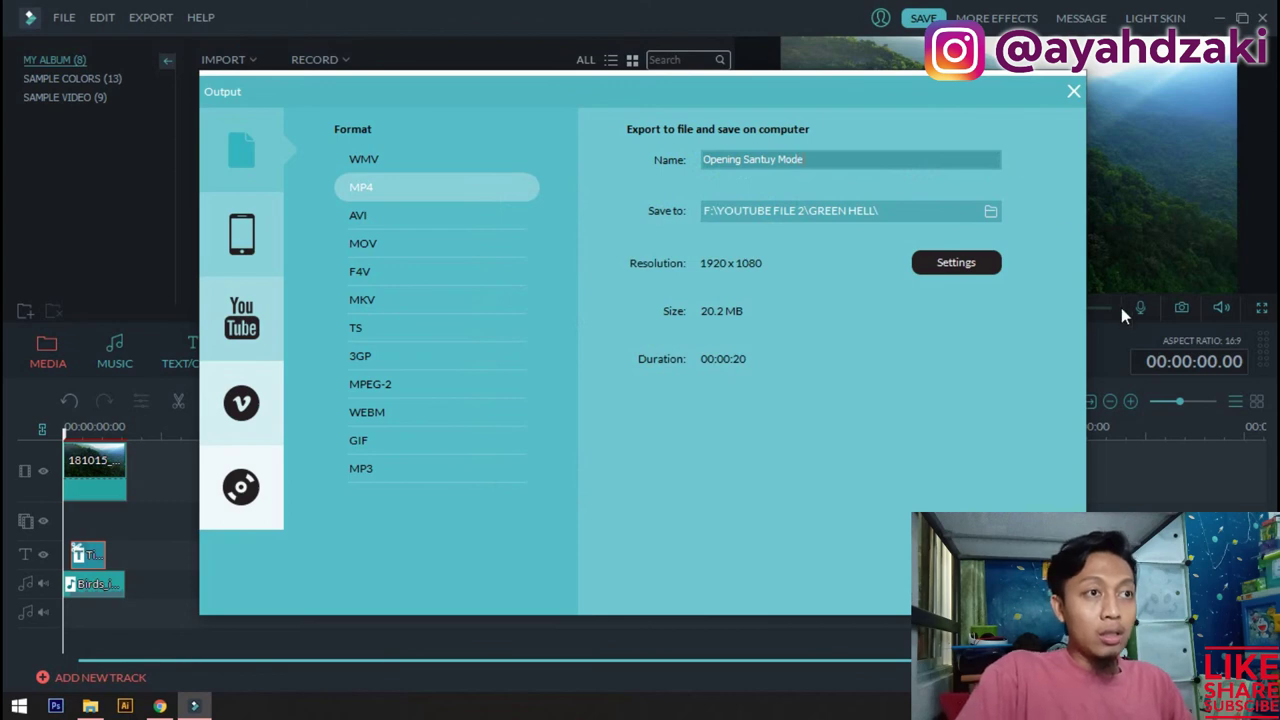
pyautogui.press('Return')
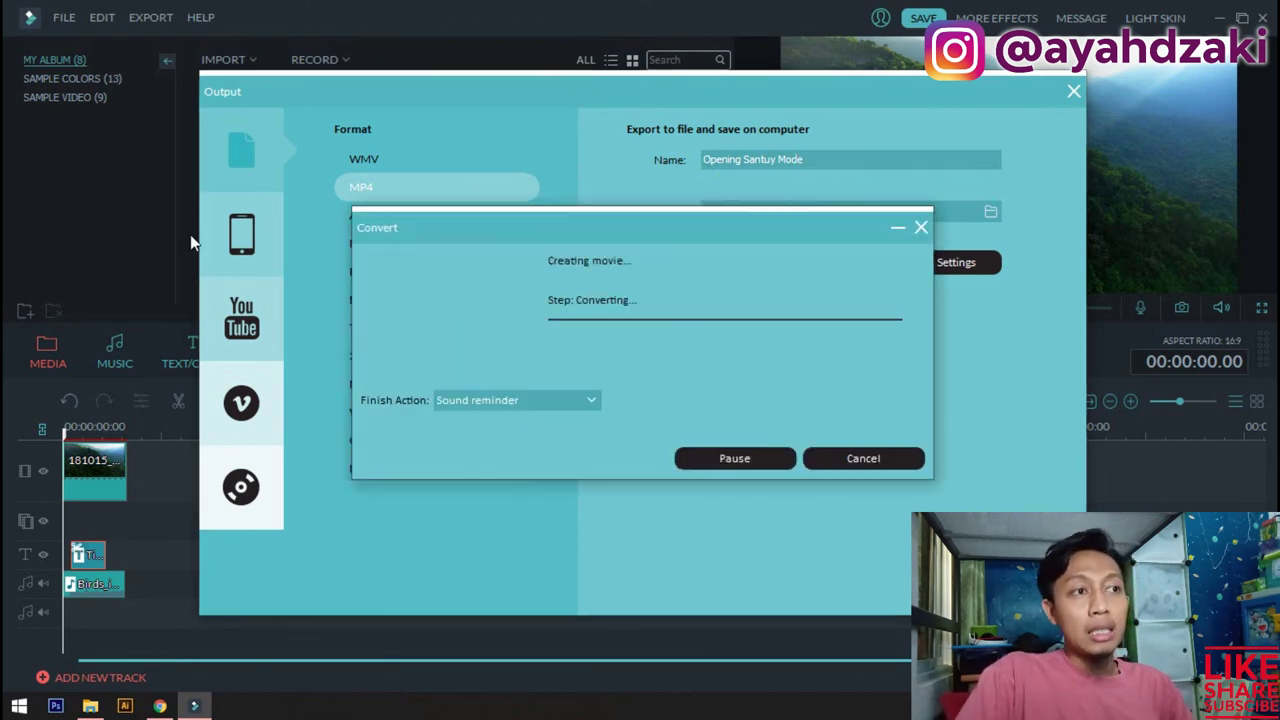